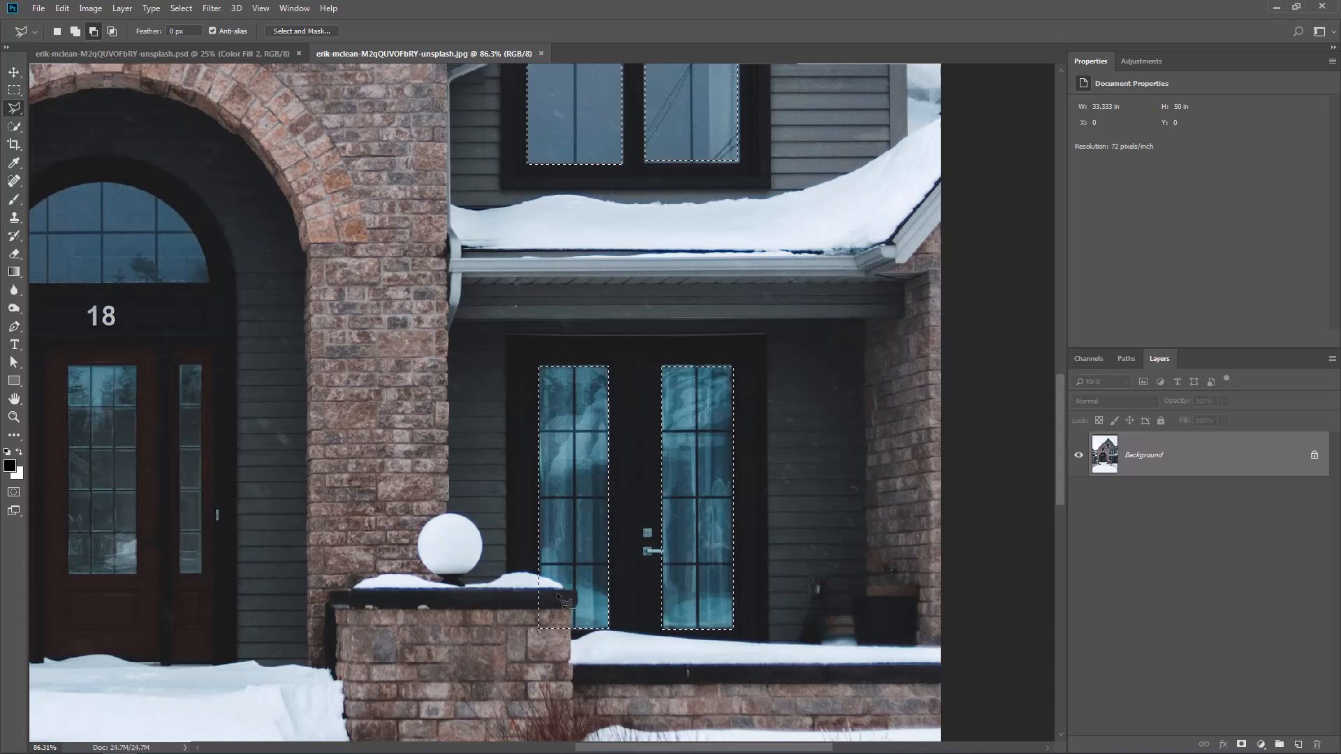
# Subtract the area covered by the snowy brick pillar from the selection around the French doors' glass
pyautogui.click(552, 581)
pyautogui.doubleClick(496, 623)
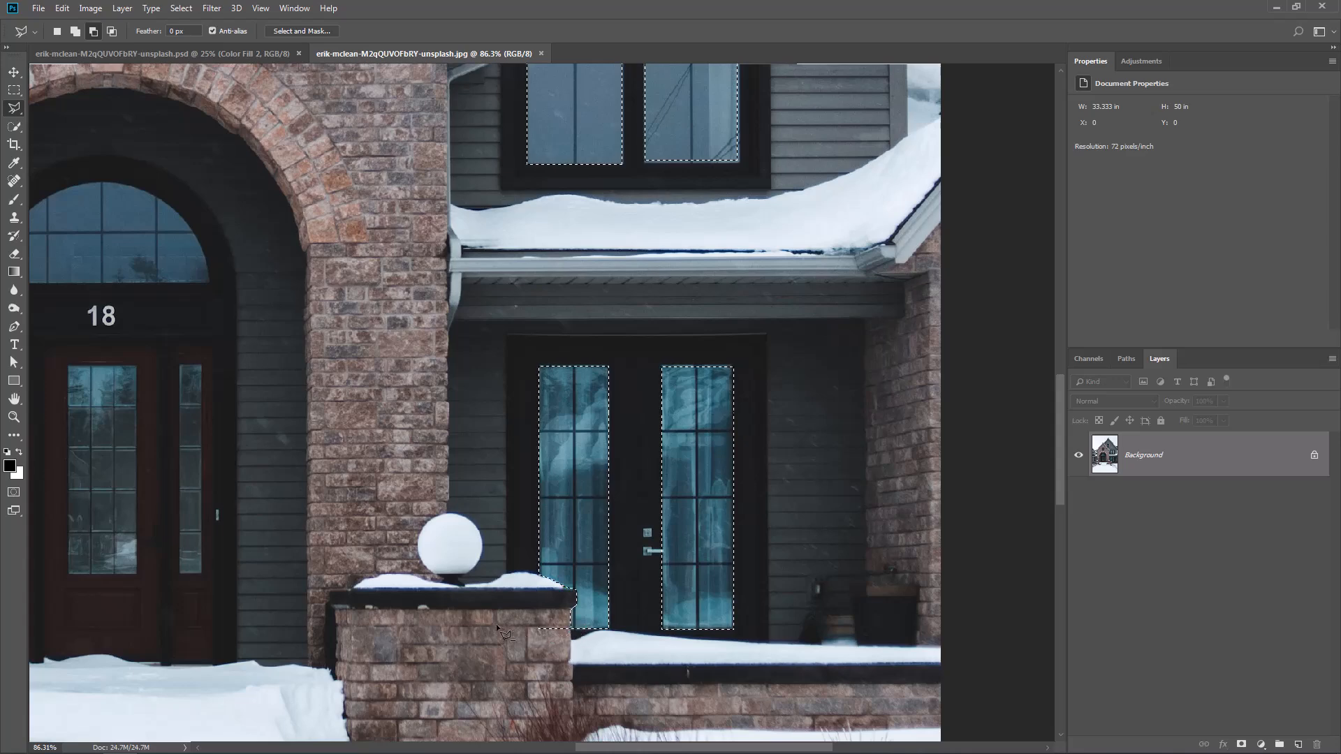
# Add the front door's glass and both narrow sidelights to the selection with the Rectangular Marquee tool
pyautogui.click(14, 90)
pyautogui.moveTo(183, 372); pyautogui.dragTo(571, 619)
pyautogui.moveTo(508, 408); pyautogui.dragTo(438, 620)
pyautogui.moveTo(394, 410); pyautogui.dragTo(376, 620)
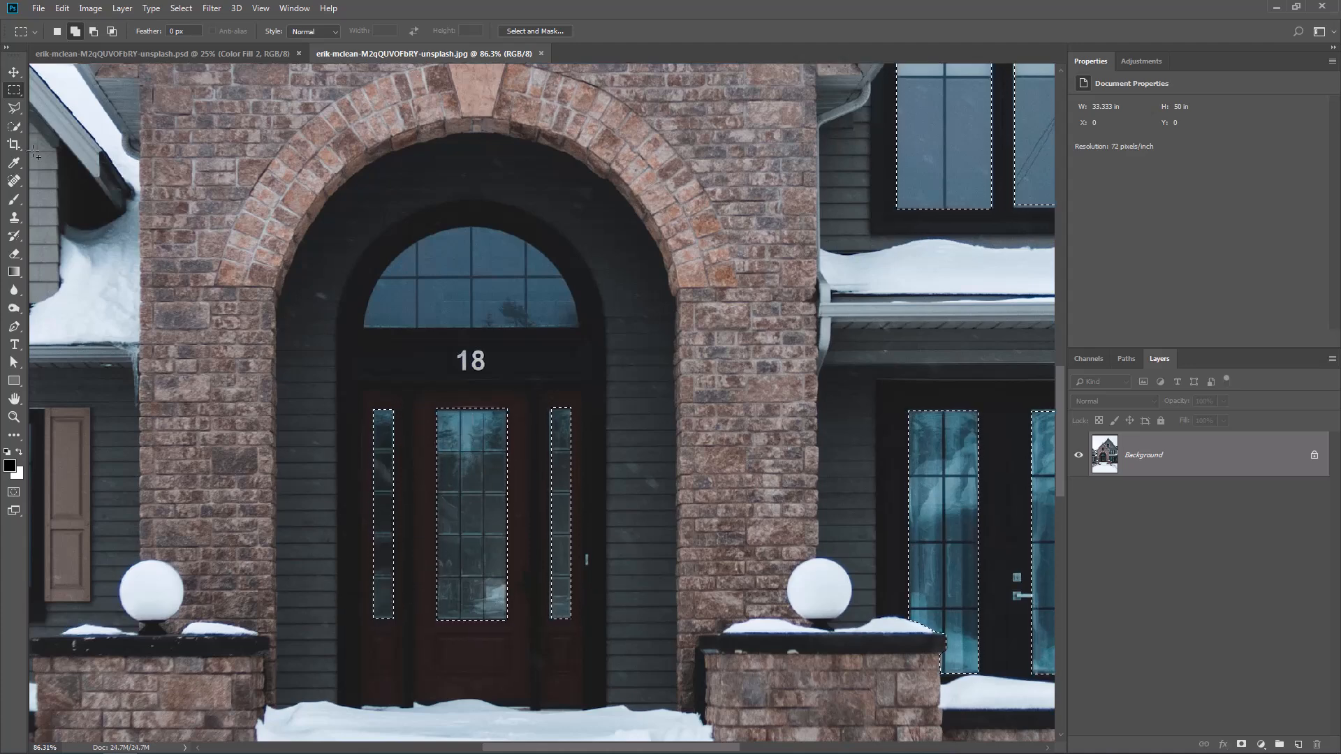
# Add the arched window above the front door to the selection with the Polygonal Lasso tool
pyautogui.click(14, 108)
pyautogui.click(579, 327)
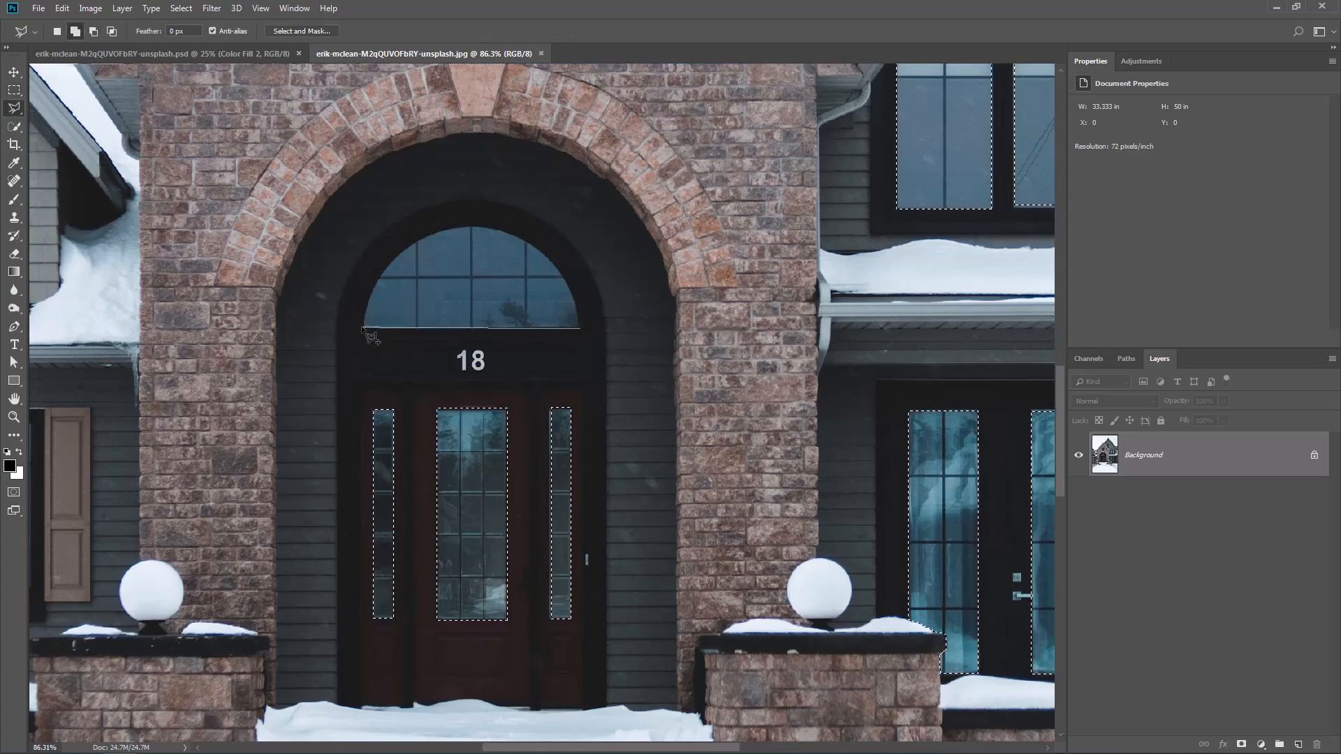
pyautogui.click(397, 257)
pyautogui.click(427, 236)
pyautogui.click(477, 226)
pyautogui.click(508, 232)
pyautogui.click(538, 250)
pyautogui.click(565, 284)
pyautogui.click(579, 328)
# Add the glass of the remaining windows on the house's left side and gables to the selection with the Rectangular Marquee
pyautogui.moveTo(489, 328); pyautogui.dragTo(861, 274)
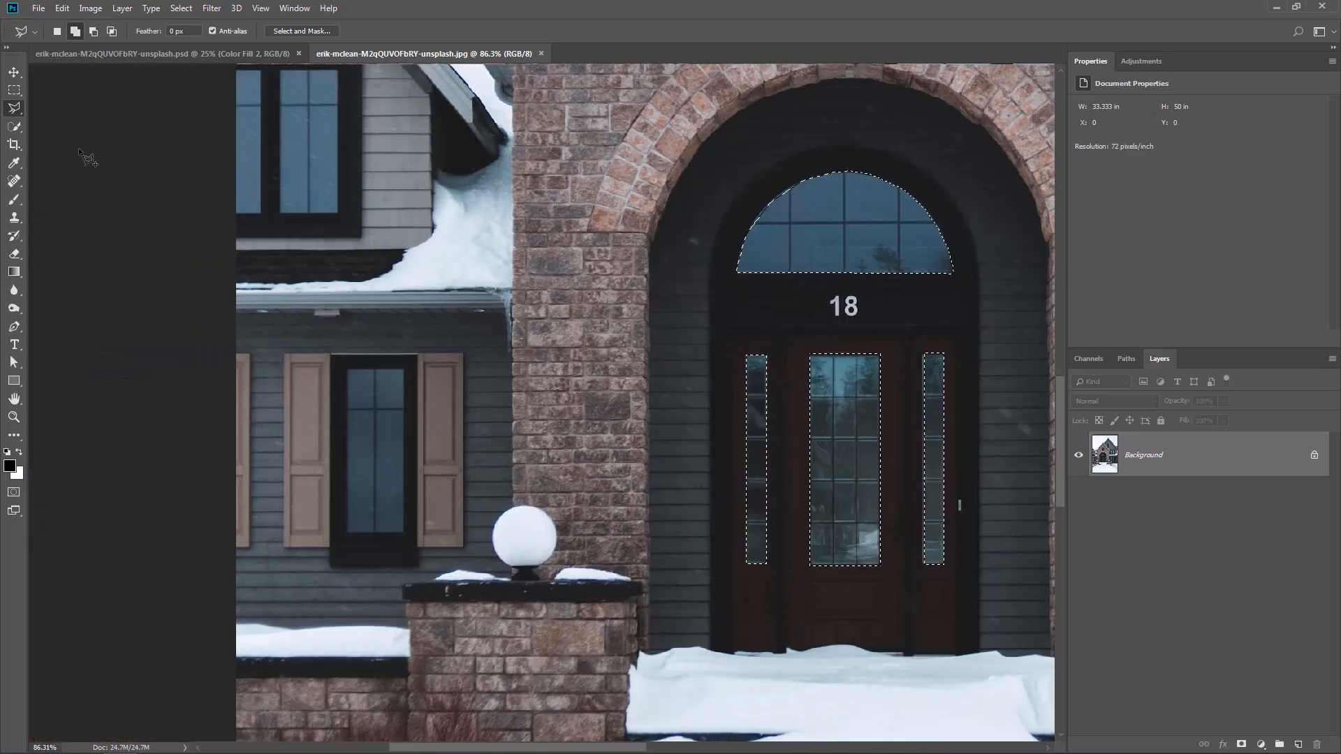
pyautogui.click(14, 90)
pyautogui.moveTo(347, 371); pyautogui.dragTo(403, 533)
pyautogui.moveTo(377, 189); pyautogui.dragTo(458, 372)
pyautogui.moveTo(364, 254); pyautogui.dragTo(314, 398)
pyautogui.scroll(-3, 575, 453)
pyautogui.moveTo(914, 467); pyautogui.dragTo(708, 473)
pyautogui.scroll(-3, 707, 474)
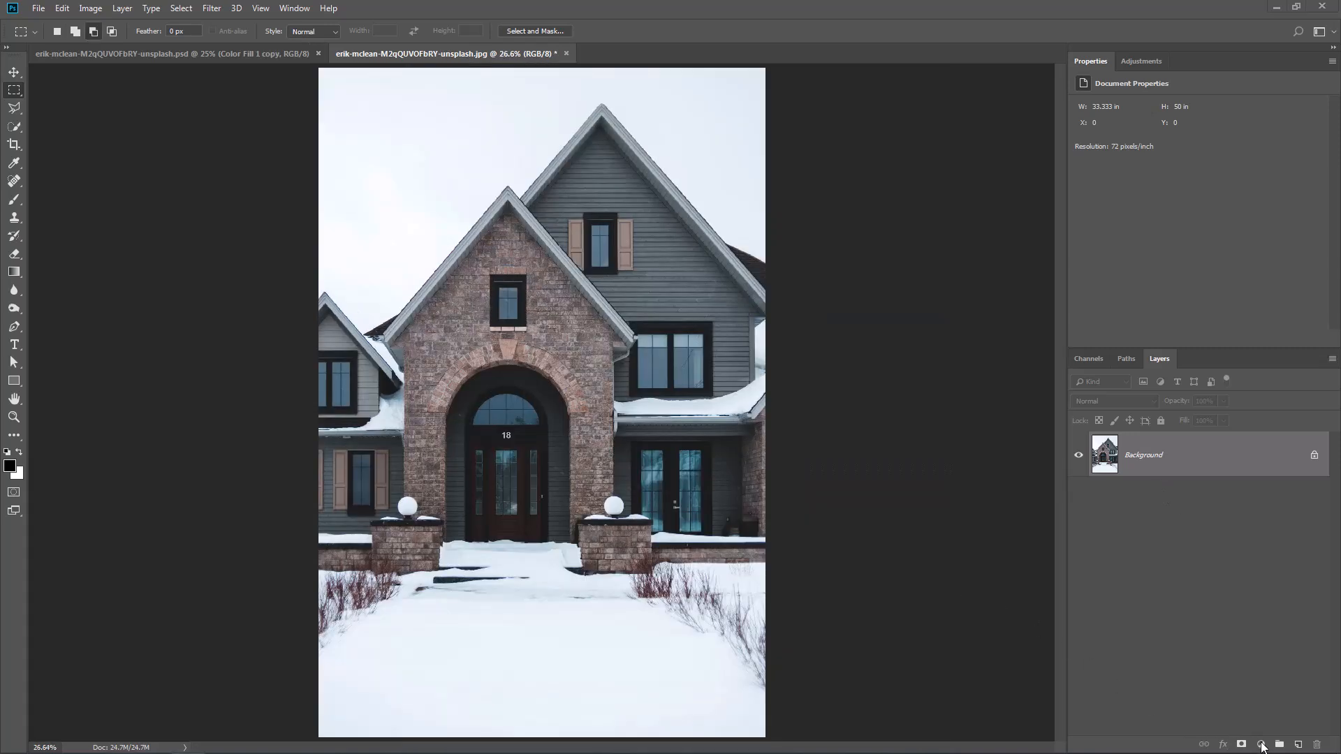
# Create a Solid Color fill layer from the window selection with the color #fff477
pyautogui.click(1261, 745)
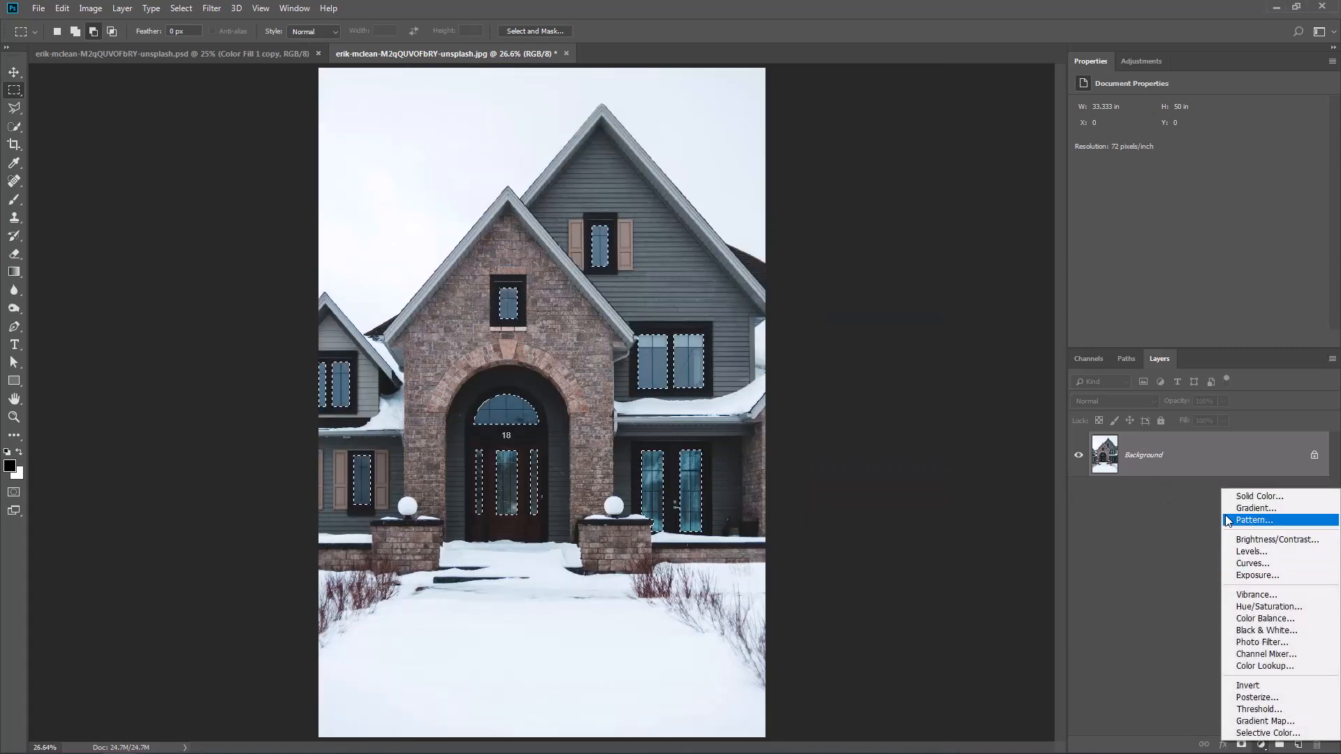
pyautogui.click(1257, 497)
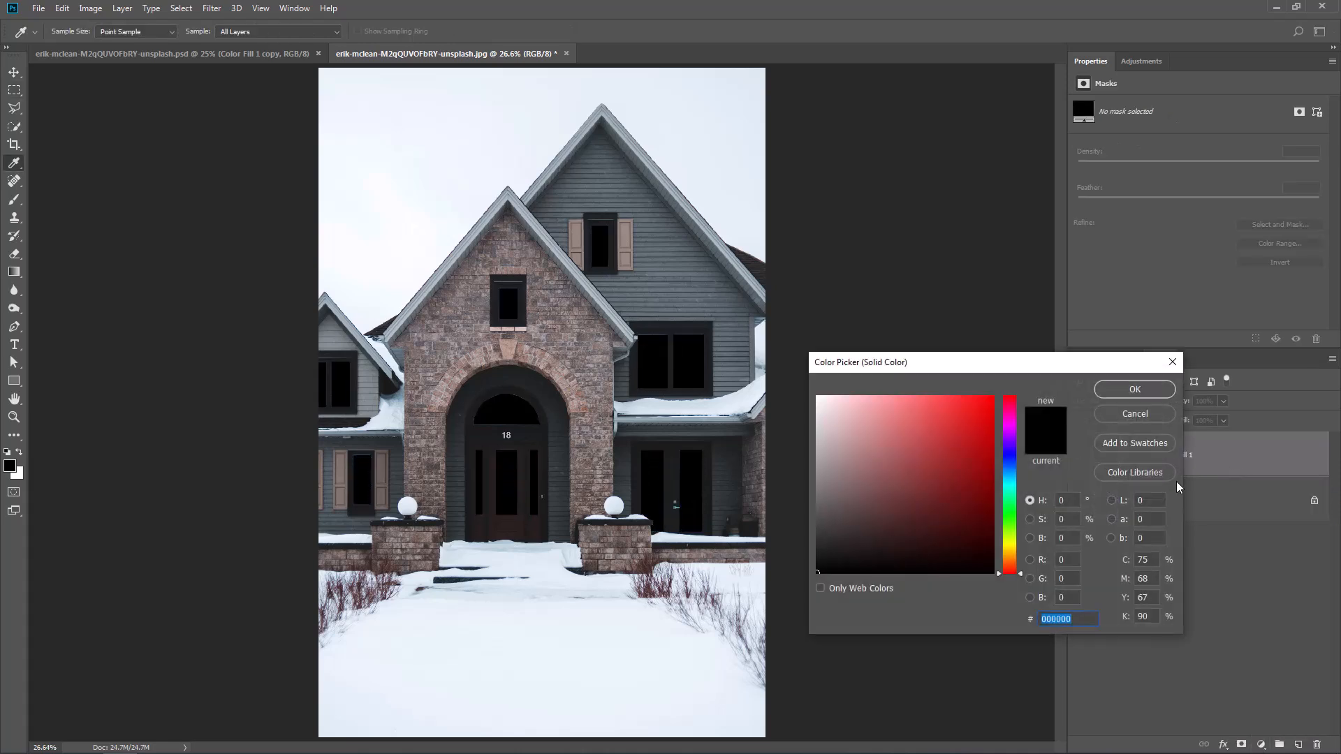
pyautogui.write('fff477')
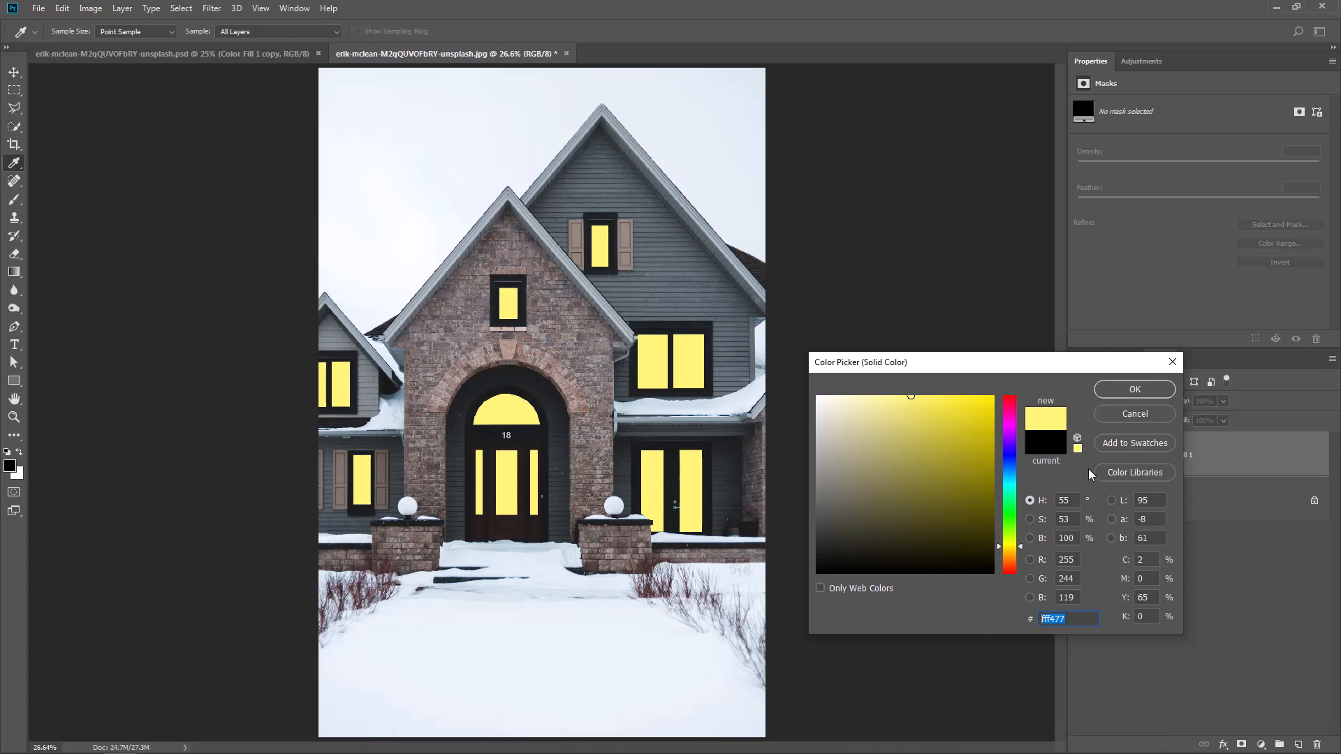
pyautogui.click(1119, 393)
# Add a Color Lookup adjustment layer directly above Background using the Moonlight.3DL 3DLUT file
pyautogui.click(1173, 500)
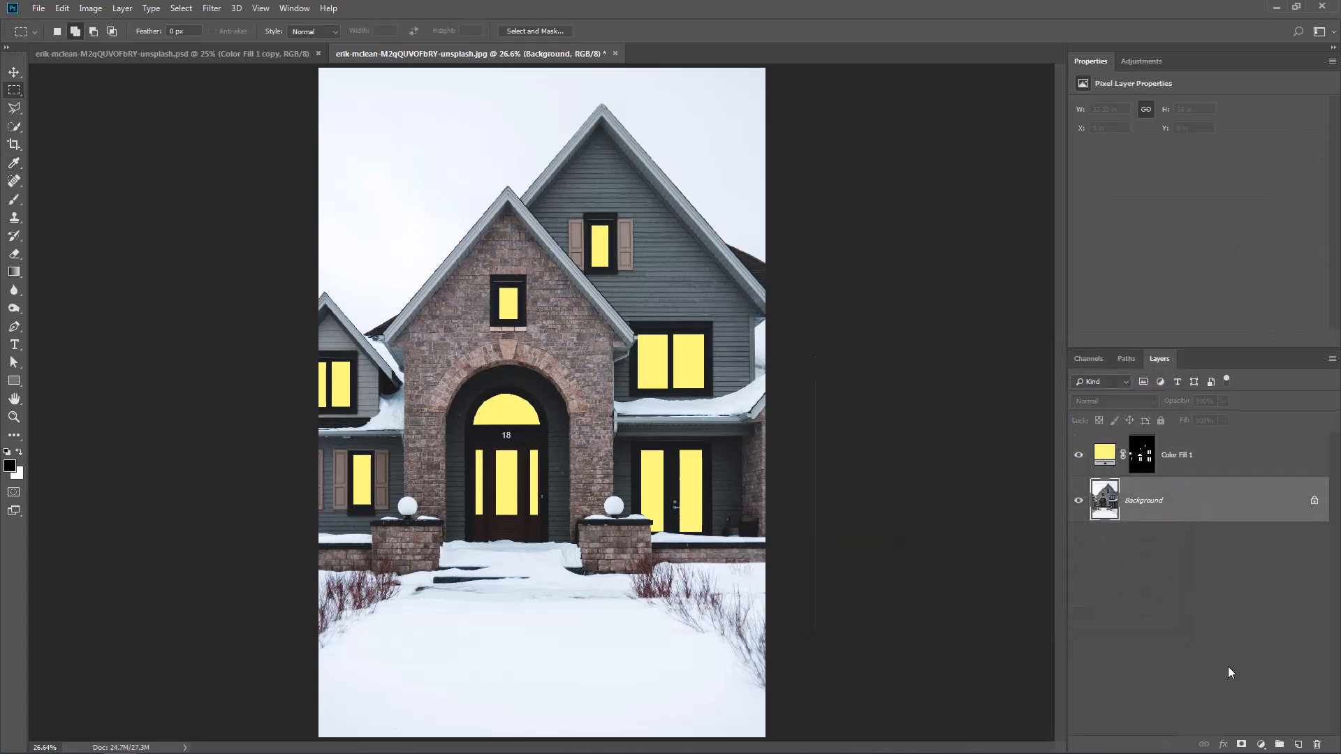
pyautogui.click(1260, 744)
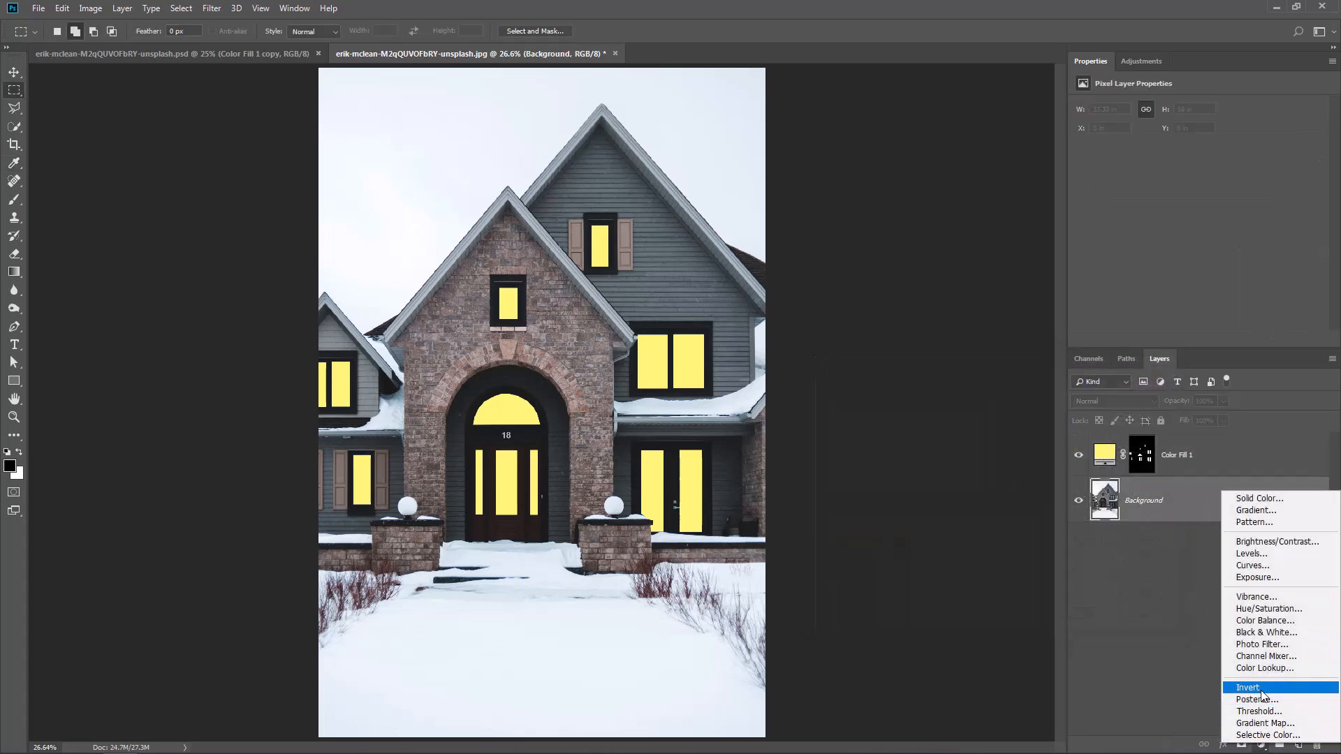
pyautogui.click(1258, 668)
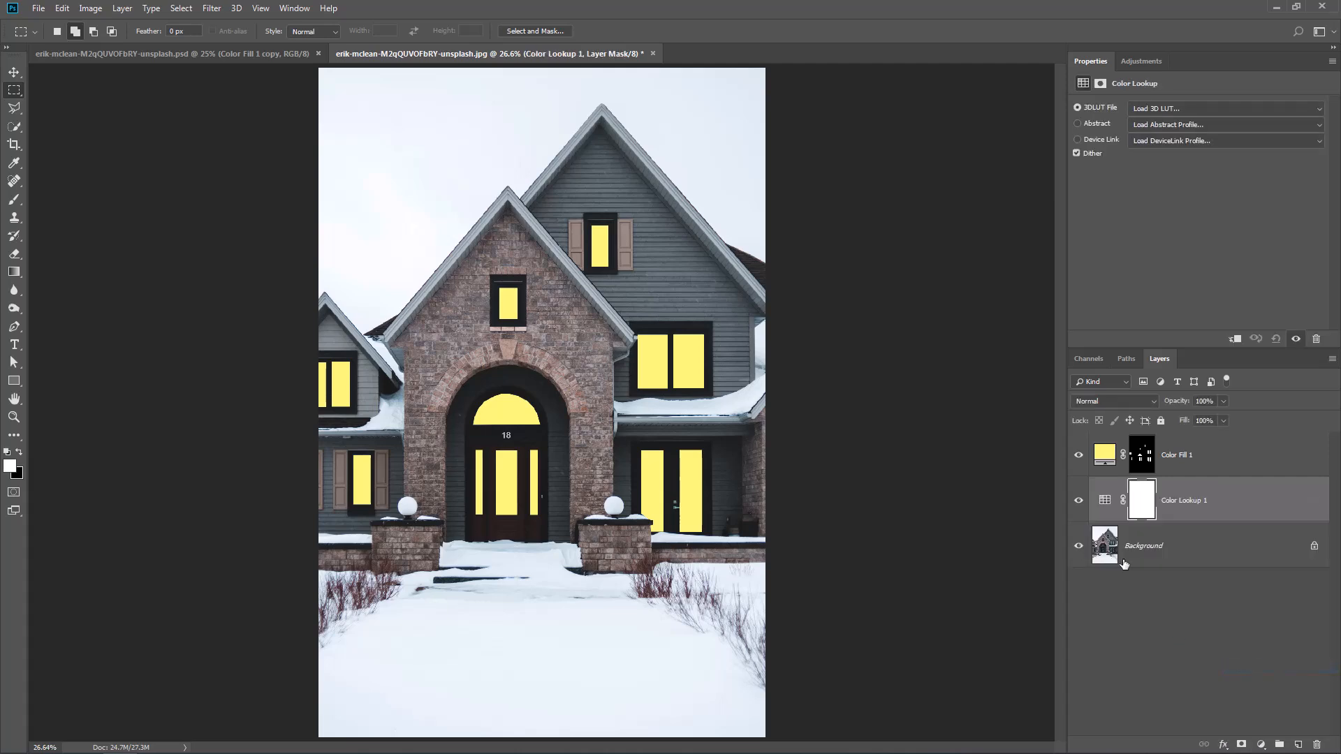
pyautogui.click(1188, 112)
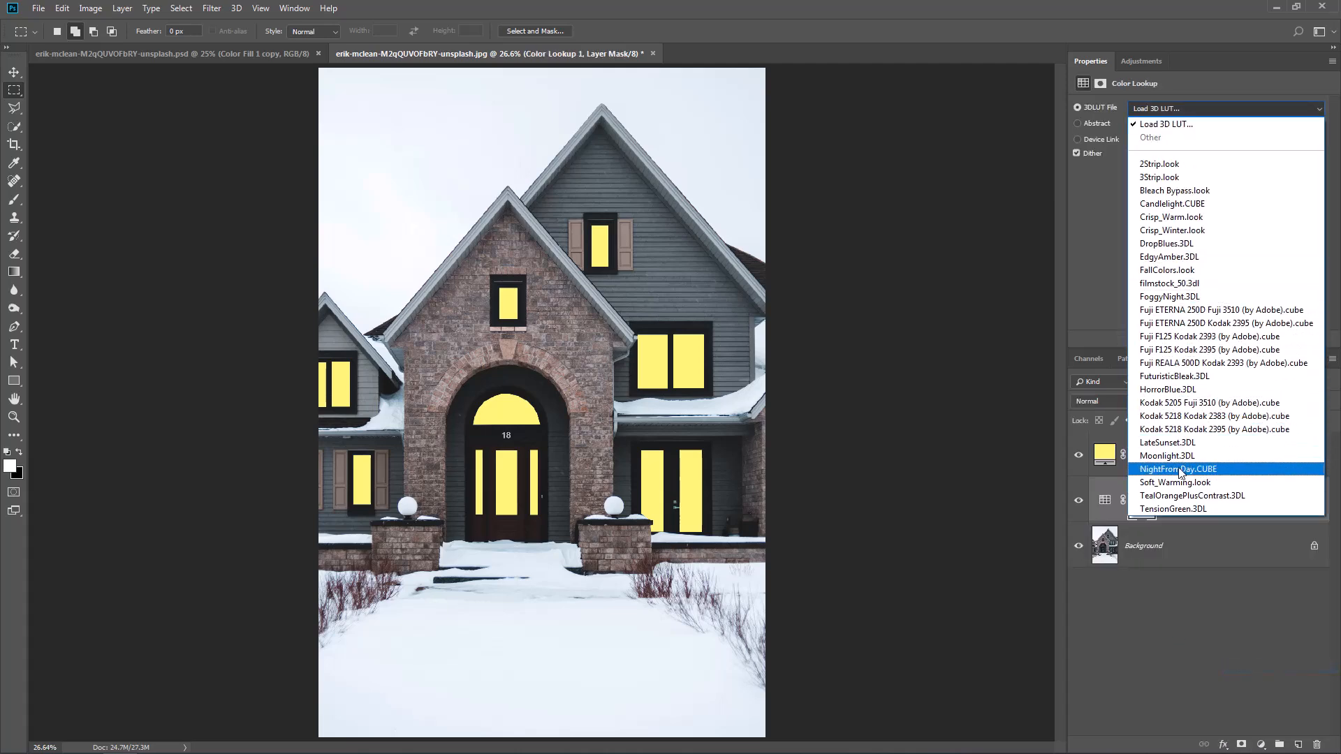
pyautogui.click(1170, 457)
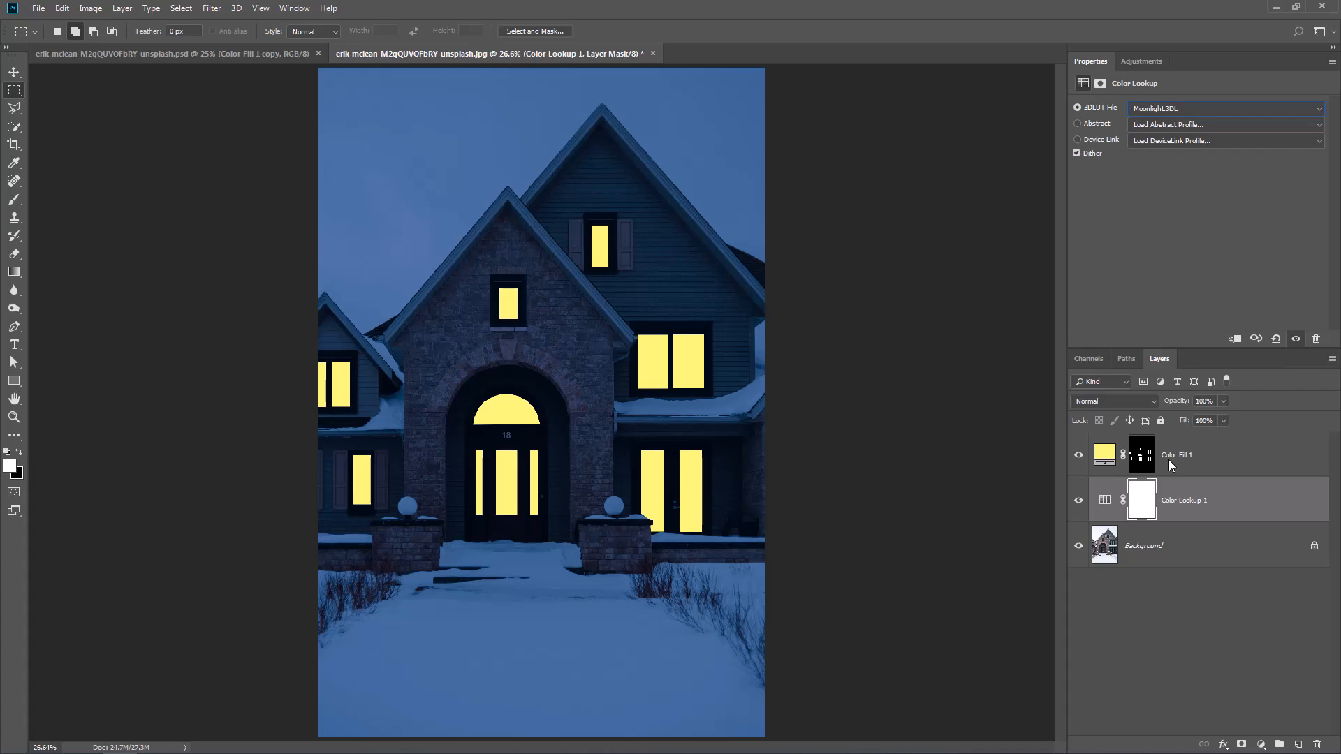
# Feather the Color Fill 1 mask by 3.6 px and set the layer's blend mode to Linear Dodge (Add)
pyautogui.click(1141, 465)
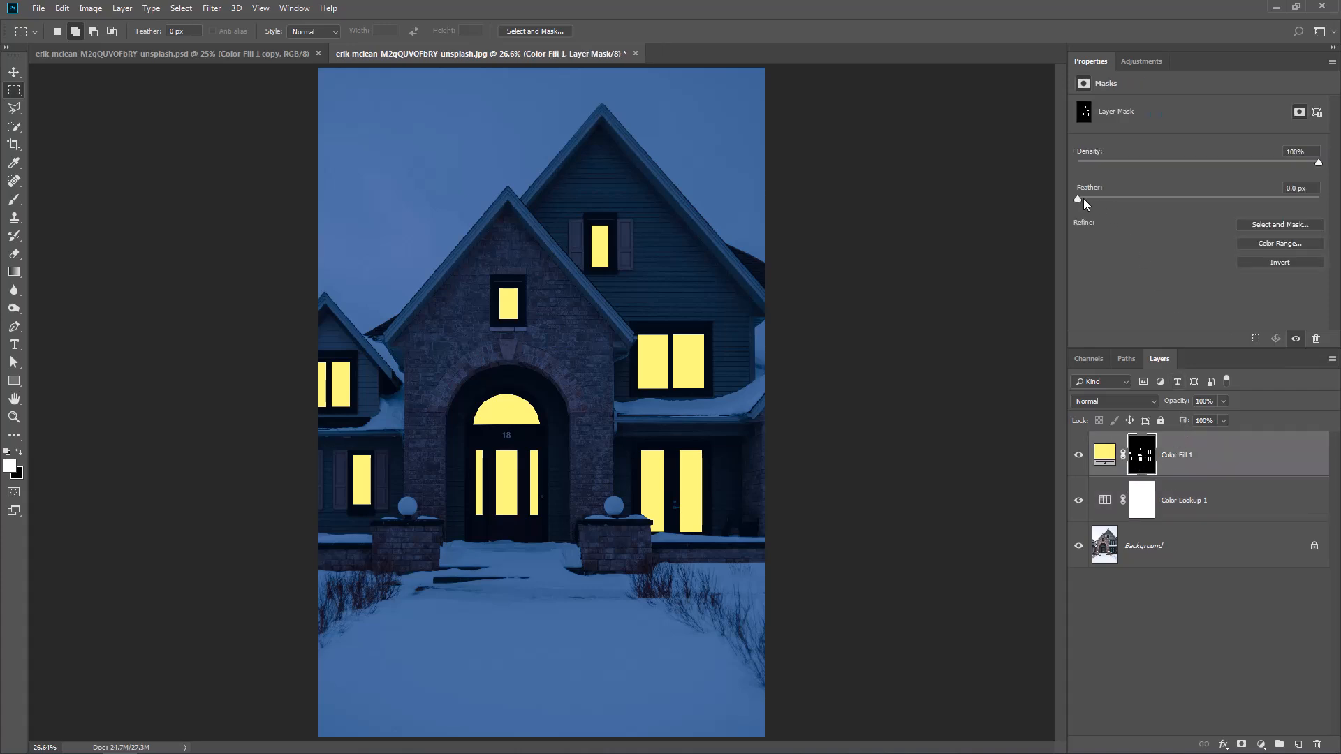
pyautogui.moveTo(1078, 199); pyautogui.dragTo(1125, 200)
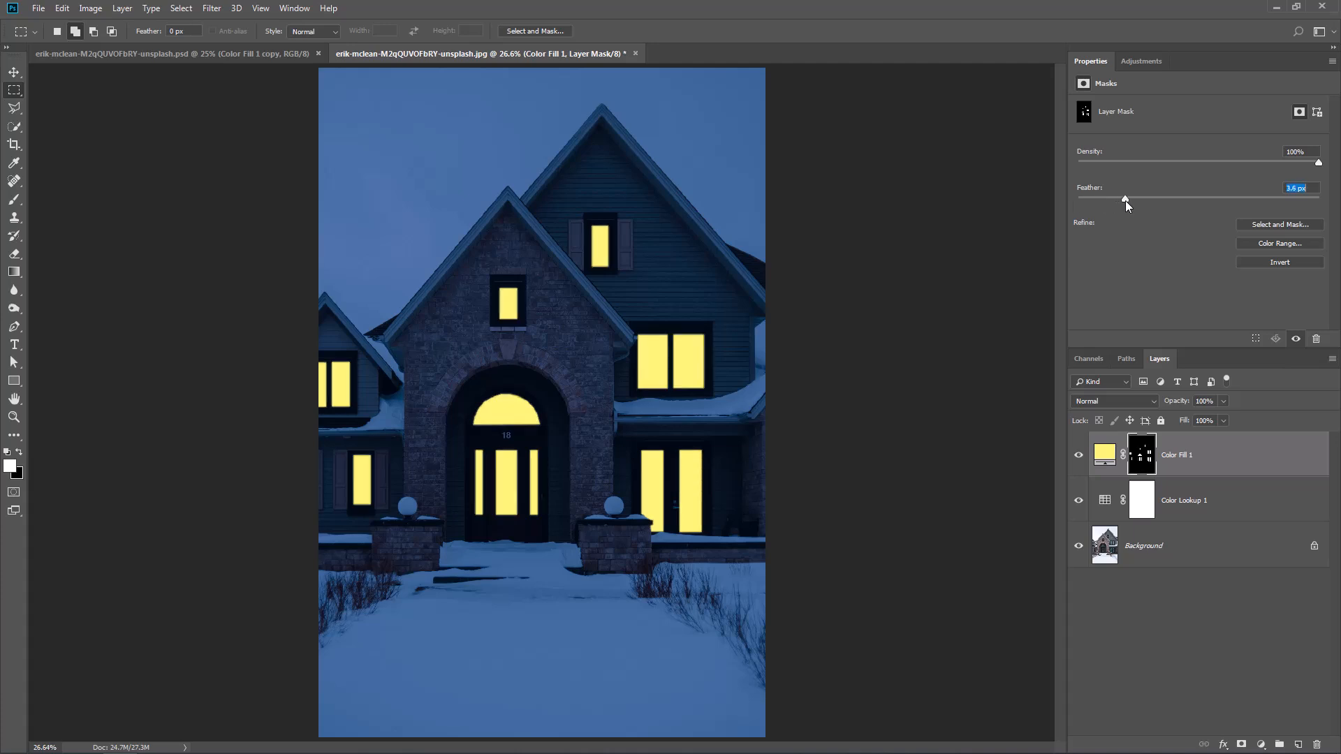
pyautogui.click(1187, 468)
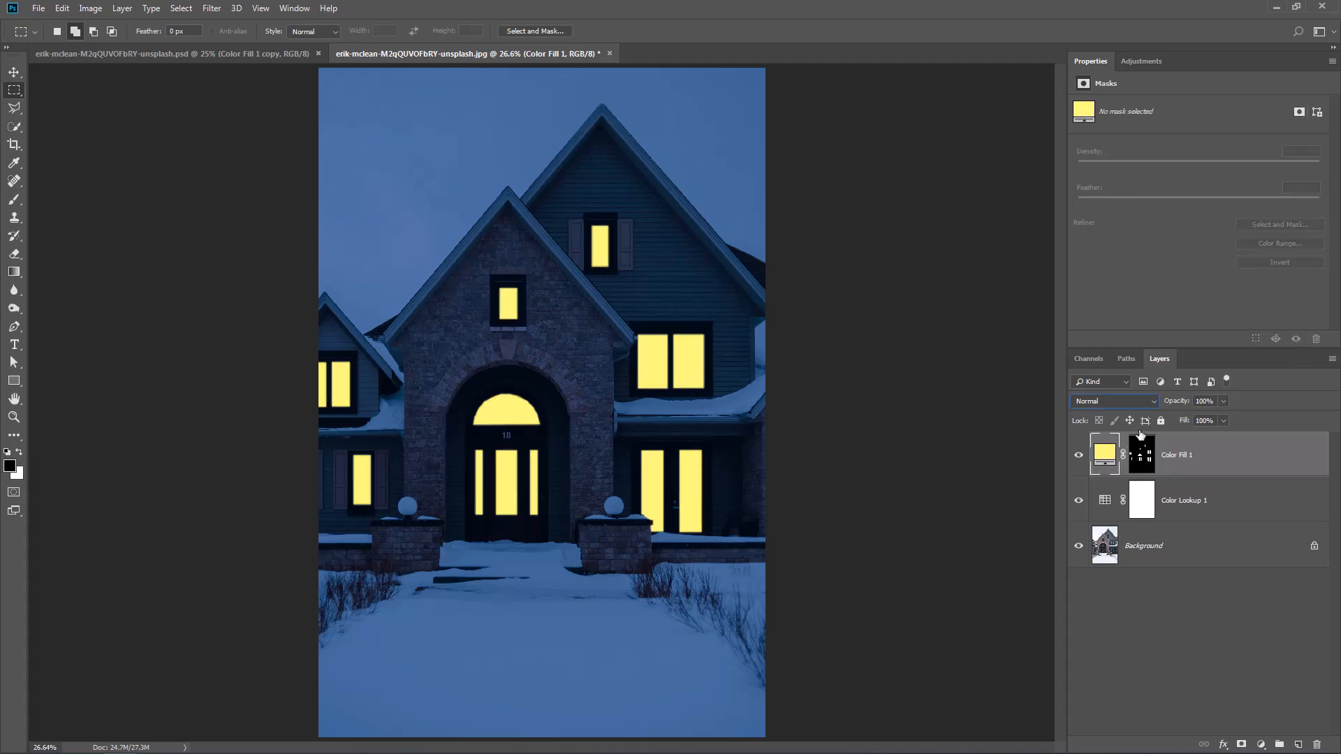
pyautogui.click(1110, 401)
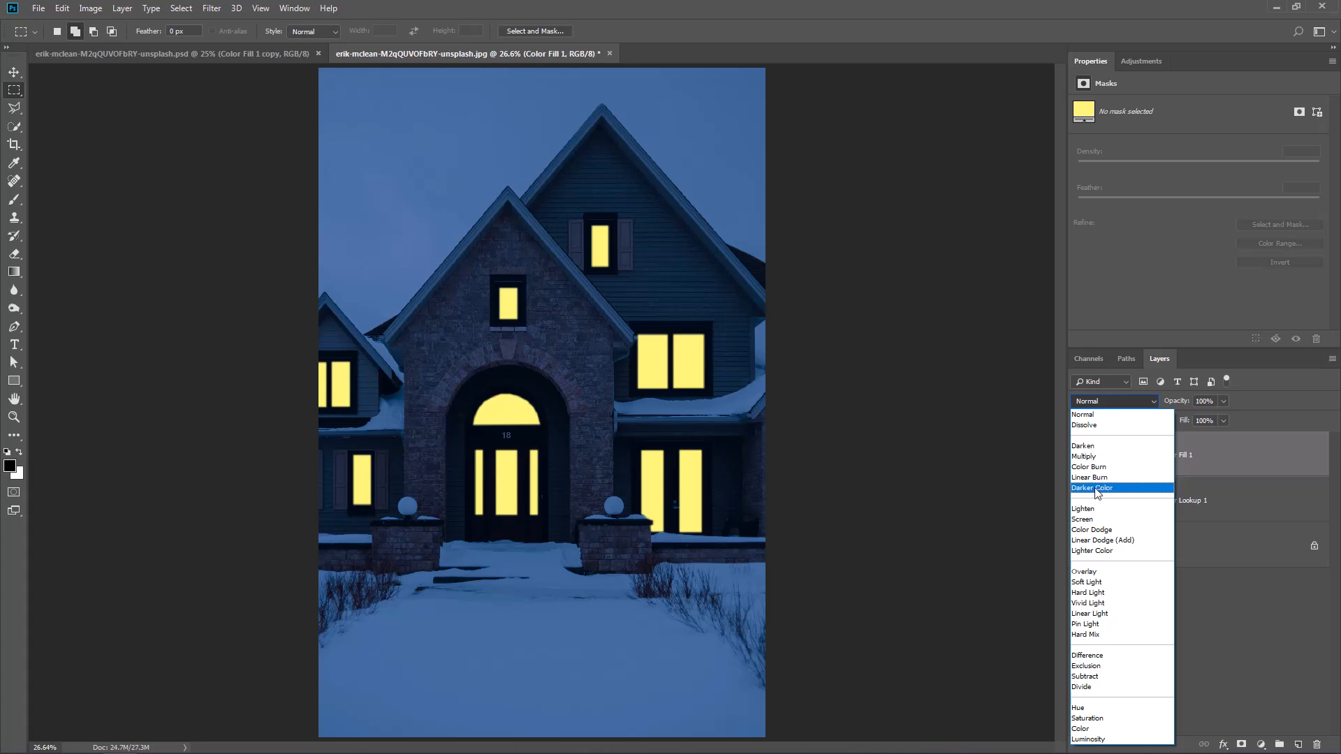
pyautogui.click(1099, 541)
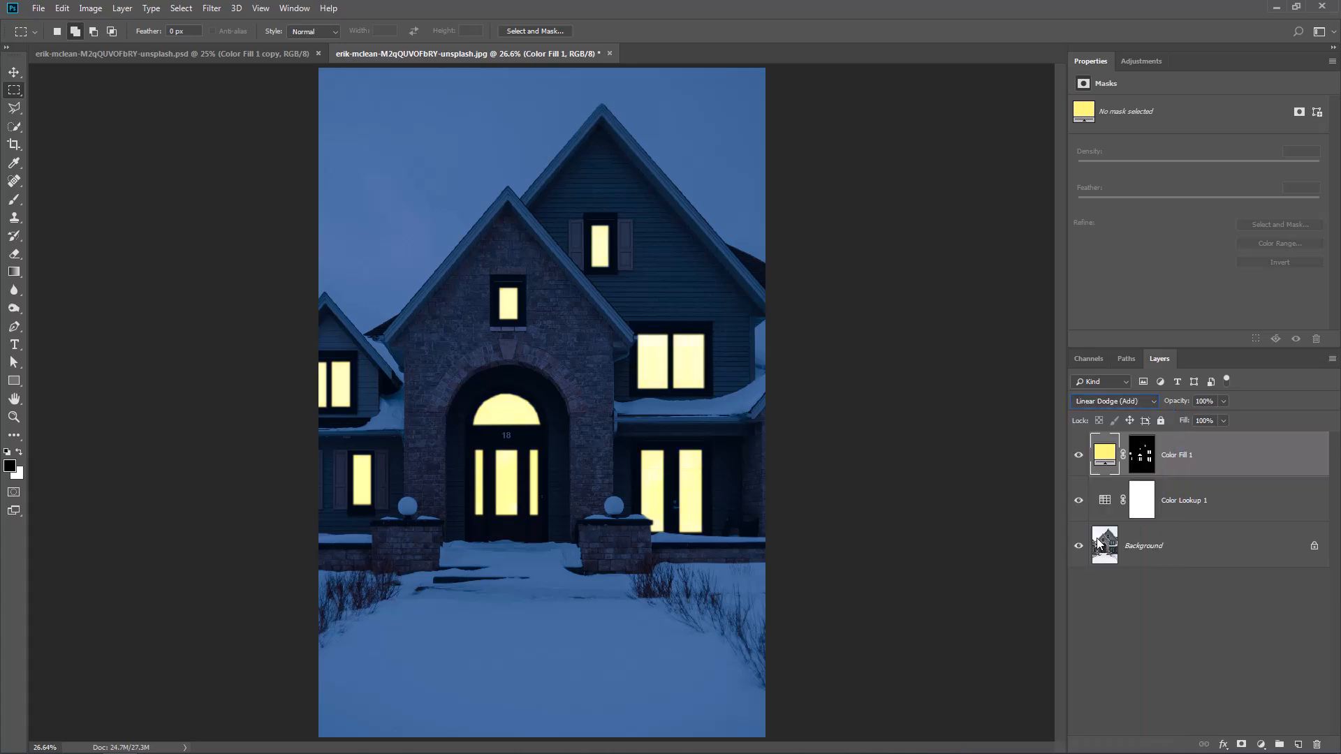
# Give the Color Fill 1 layer an Outer Glow with Linear Light blending and 67% opacity
pyautogui.rightClick(1233, 472)
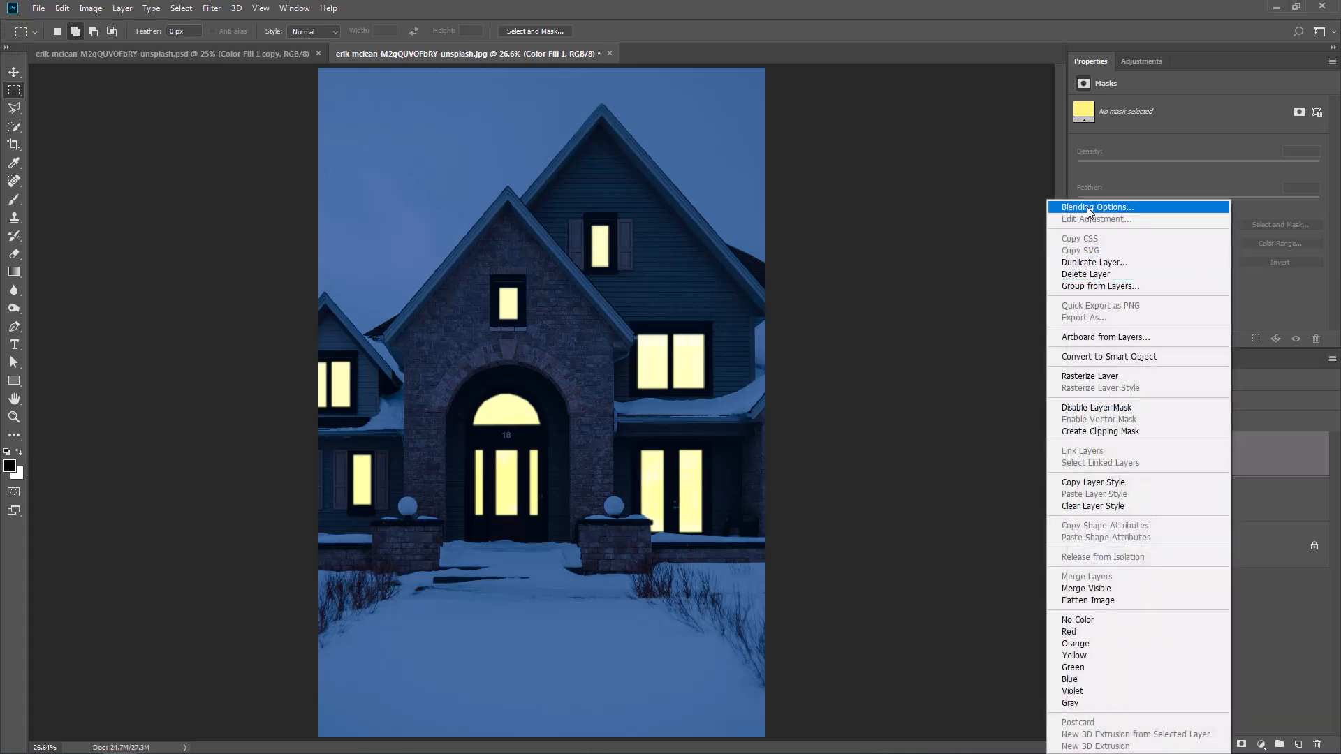
pyautogui.click(1035, 468)
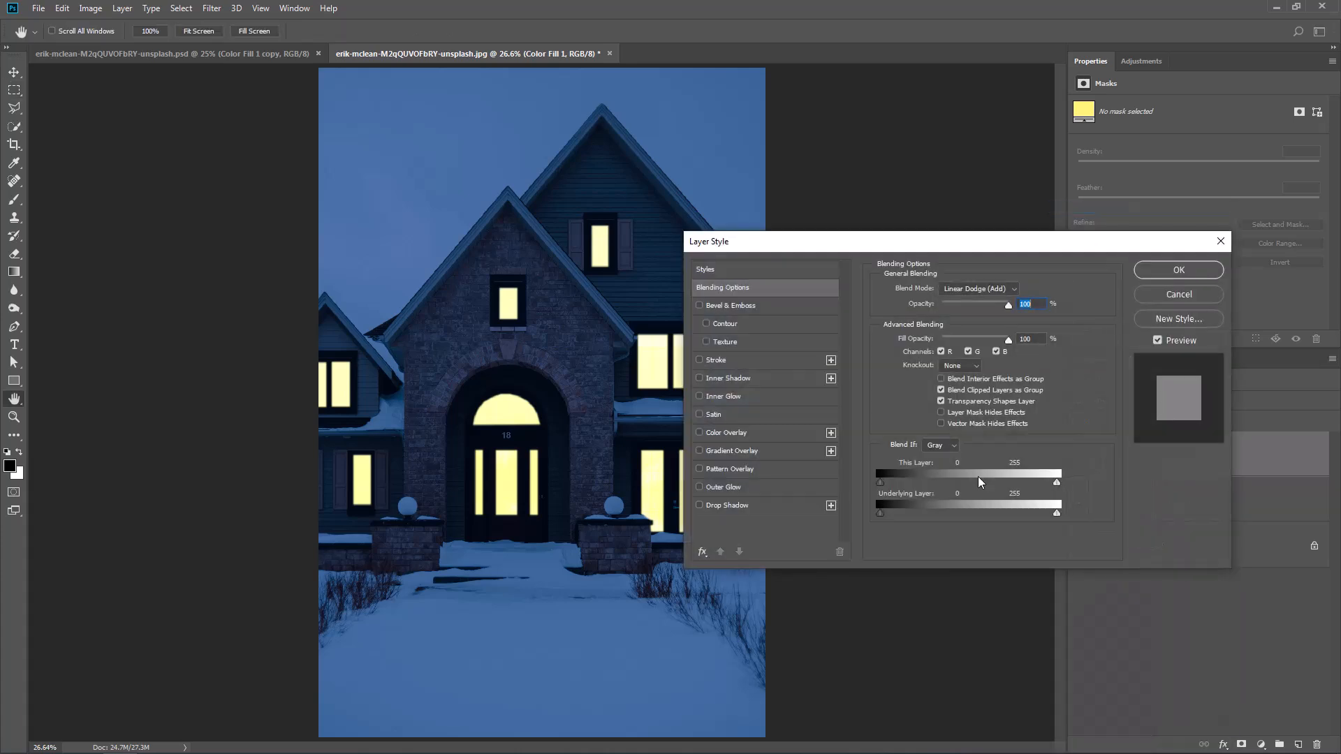
pyautogui.click(724, 492)
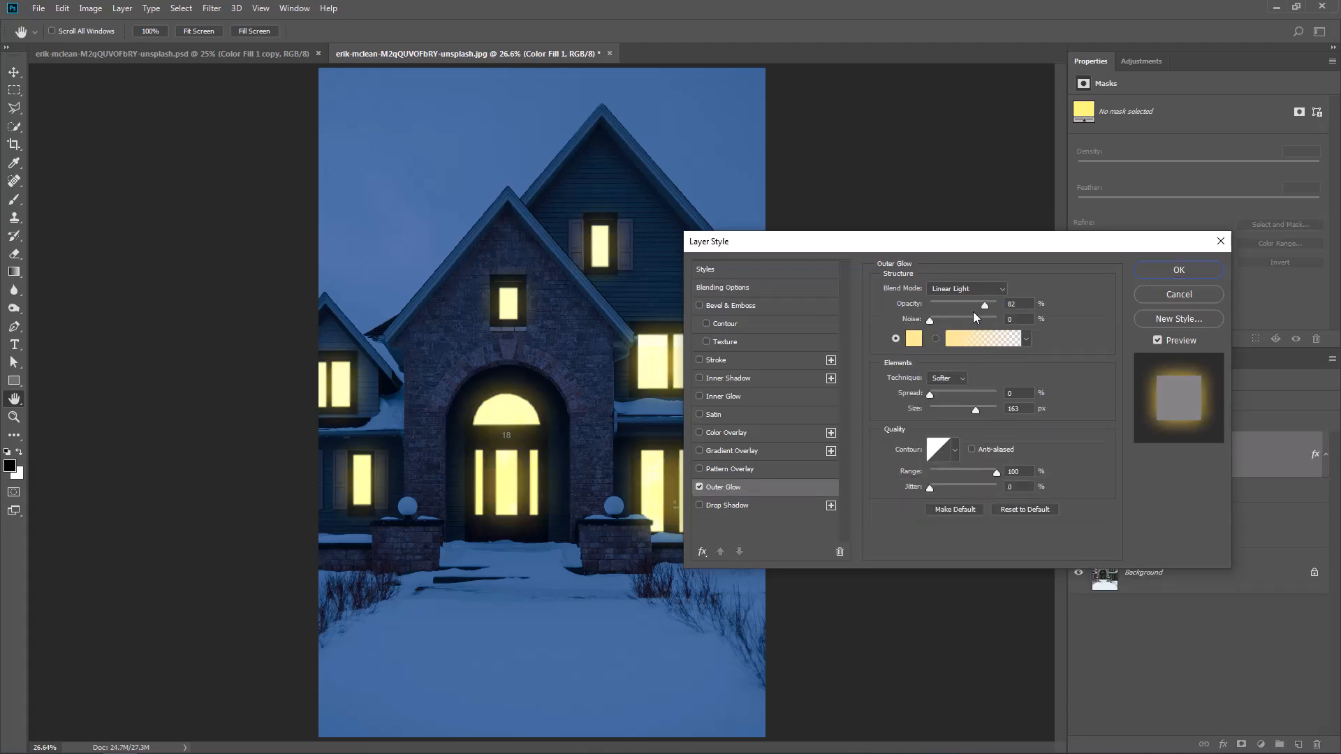
pyautogui.click(949, 288)
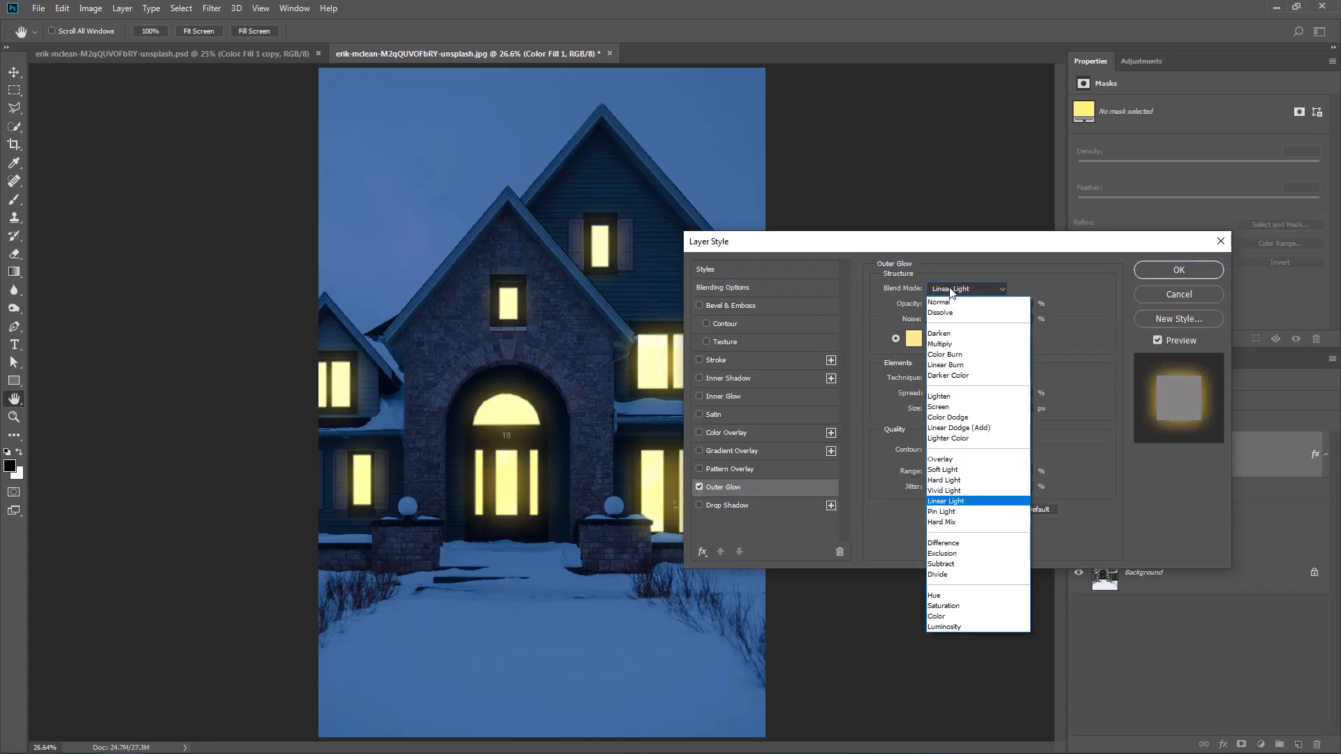
pyautogui.click(949, 502)
pyautogui.moveTo(985, 308)
pyautogui.mouseDown()
pyautogui.moveTo(958, 304)
pyautogui.moveTo(974, 306)
pyautogui.mouseUp()
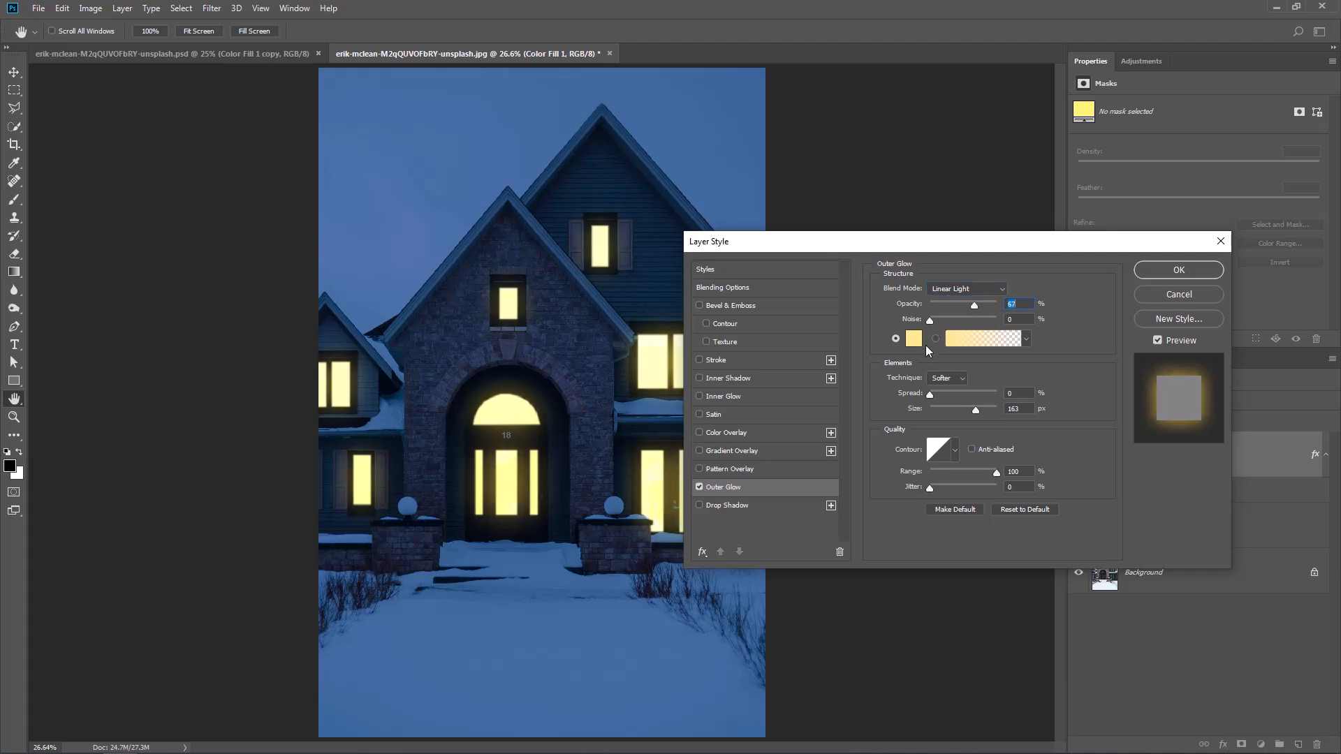
# Set the outer glow's size to 152 px with color #ffe68f and apply the layer style
pyautogui.moveTo(931, 321); pyautogui.dragTo(932, 322)
pyautogui.moveTo(978, 412); pyautogui.dragTo(963, 414)
pyautogui.click(919, 342)
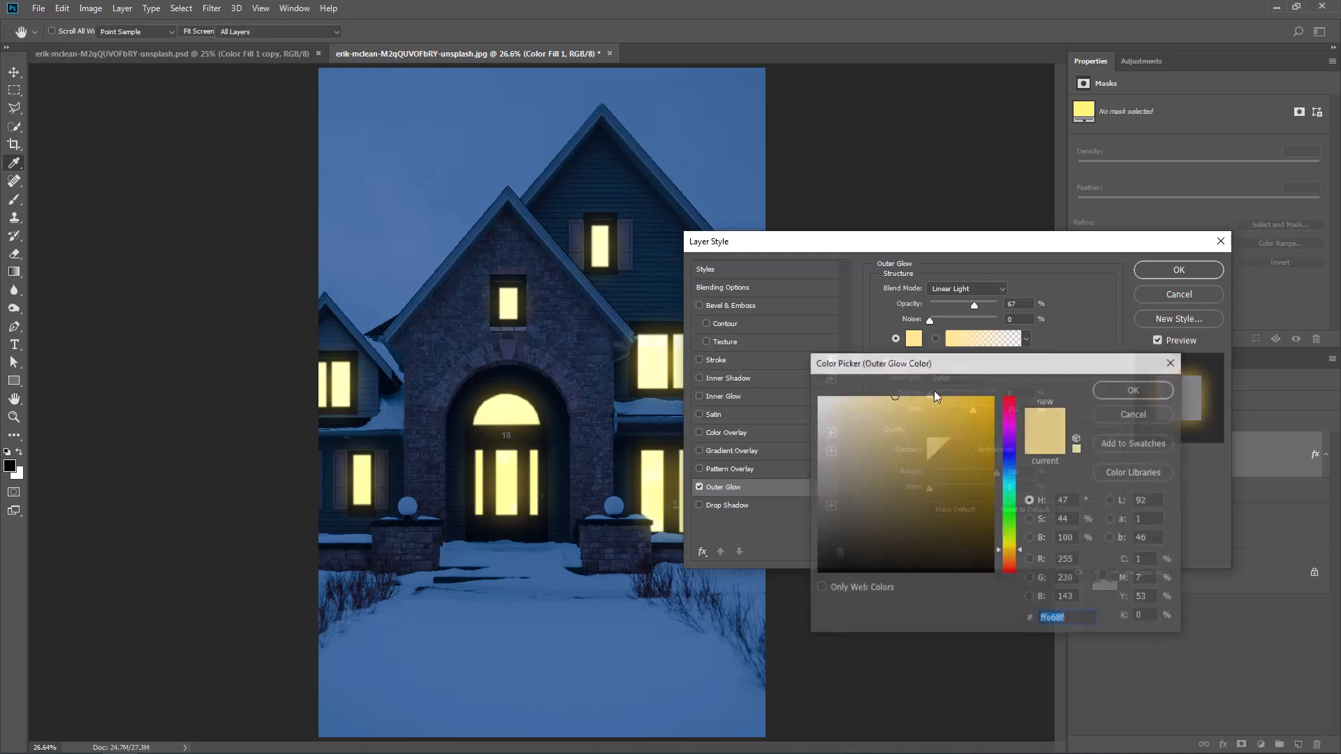
pyautogui.click(1116, 392)
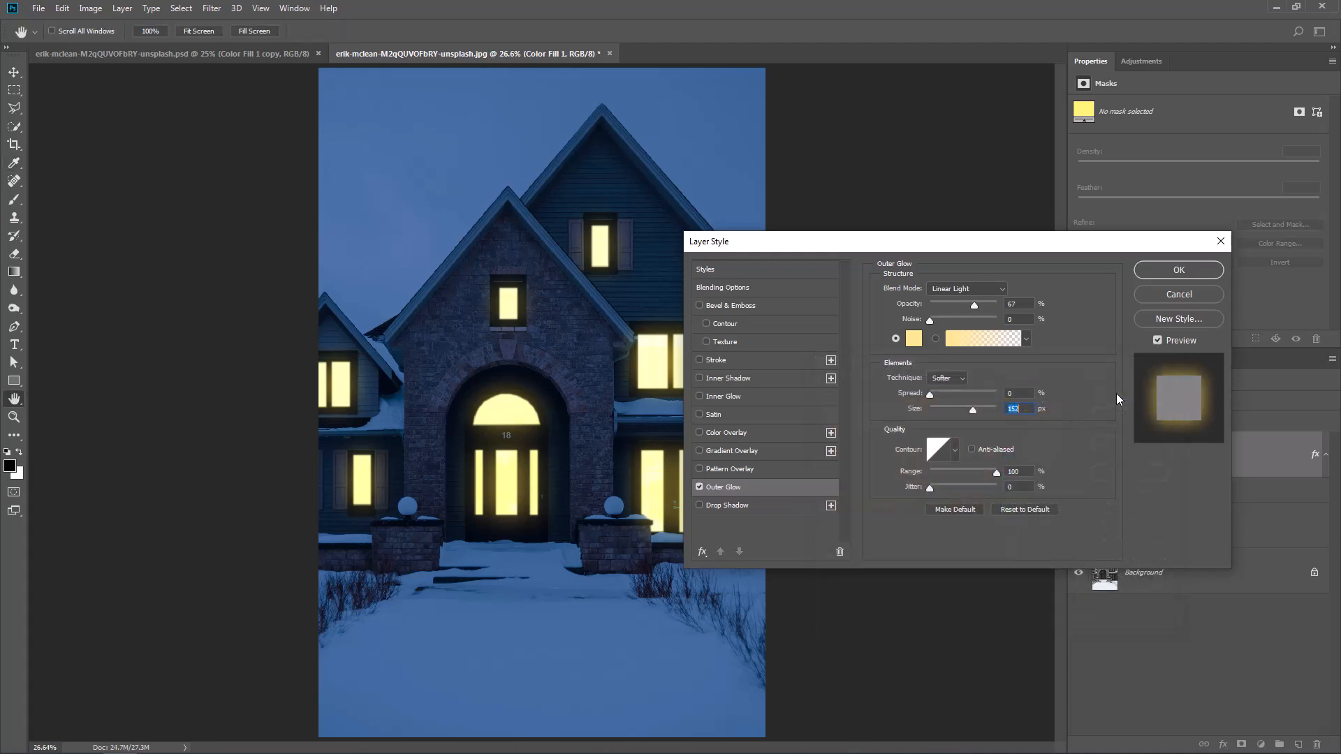
pyautogui.click(1161, 275)
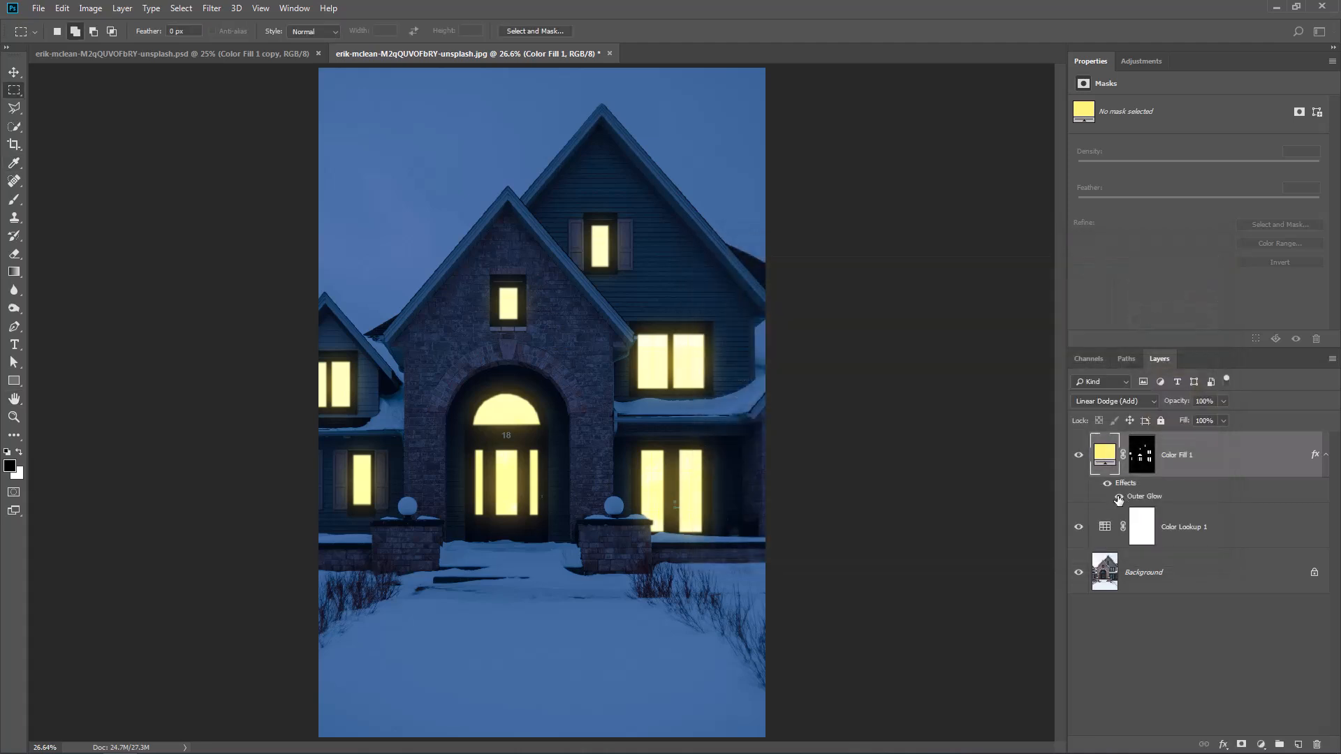
# Target the Color Fill 1 mask and set up a smaller Soft Round brush with 100% flow
pyautogui.click(1136, 467)
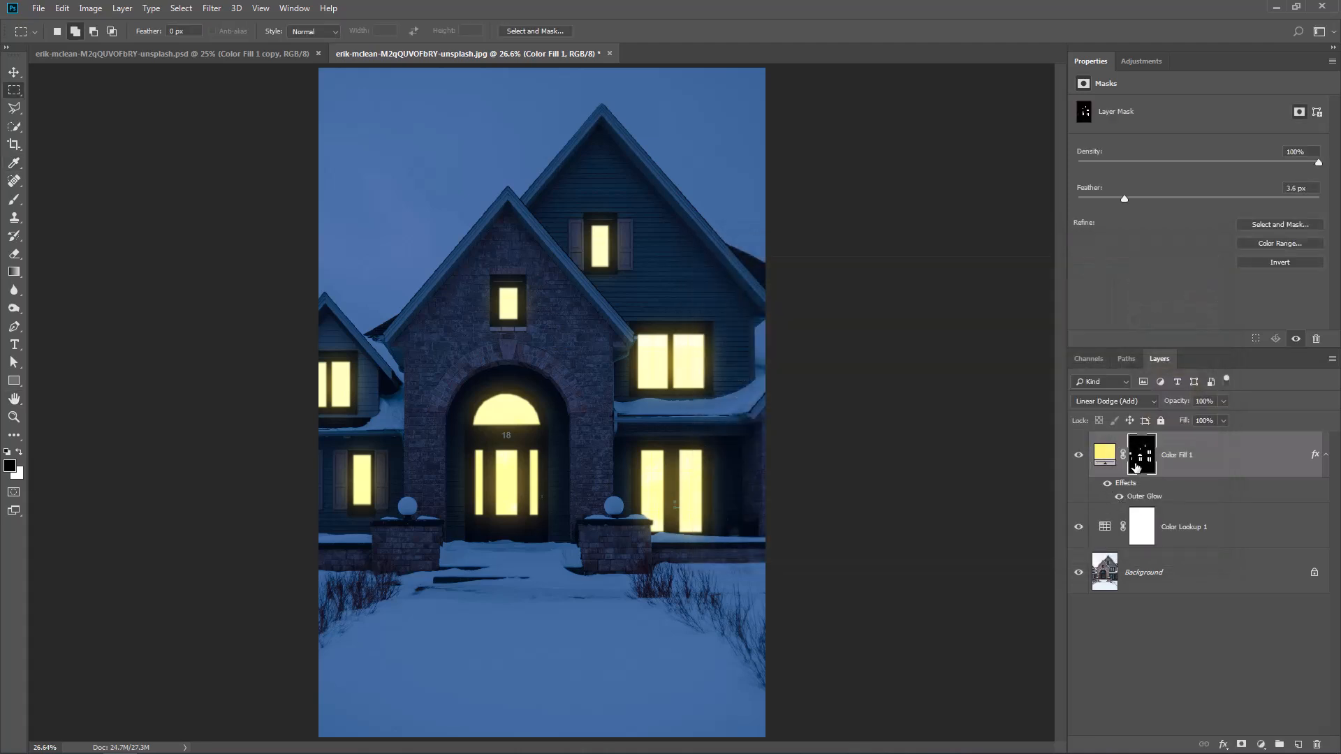
pyautogui.click(13, 202)
pyautogui.rightClick(624, 342)
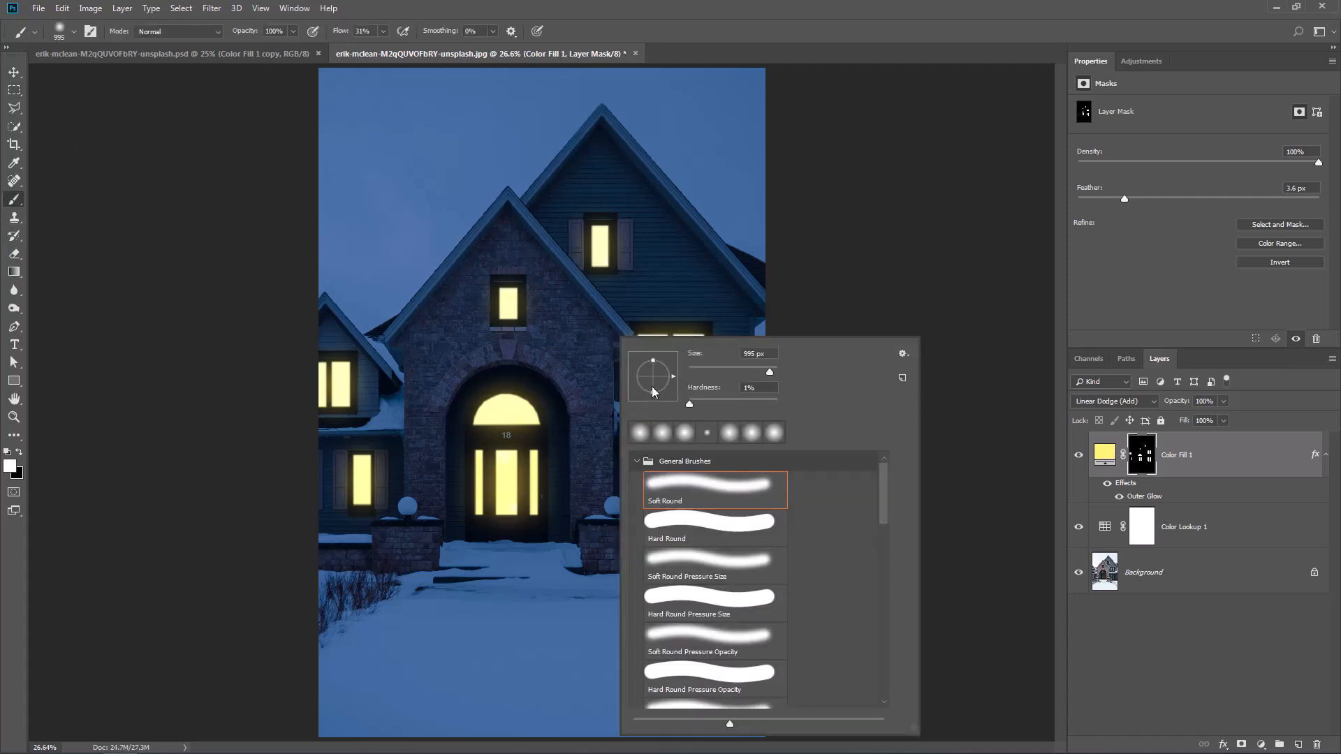
pyautogui.doubleClick(743, 486)
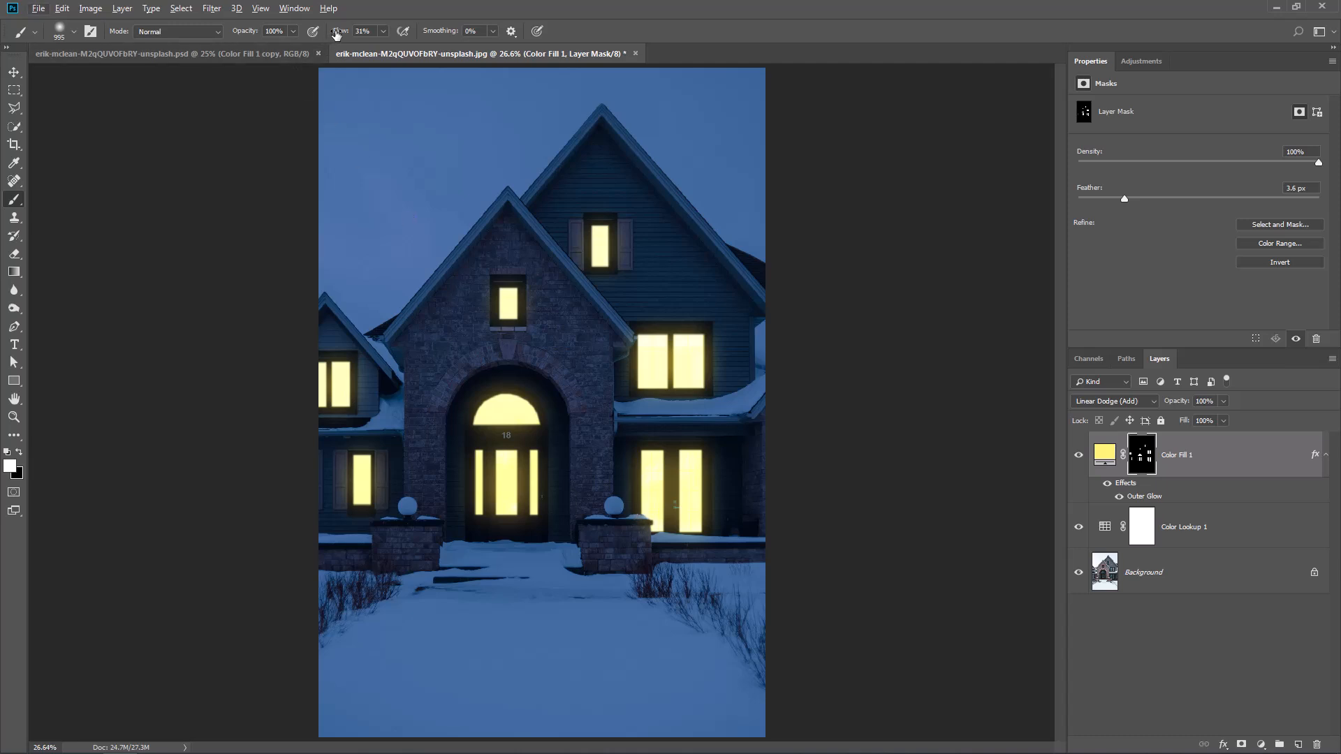
pyautogui.moveTo(339, 34); pyautogui.dragTo(408, 50)
pyautogui.moveTo(637, 521); pyautogui.dragTo(561, 524)
# Paint white on the Color Fill 1 mask over both globe lamps on the brick pillars
pyautogui.scroll(2, 592, 517)
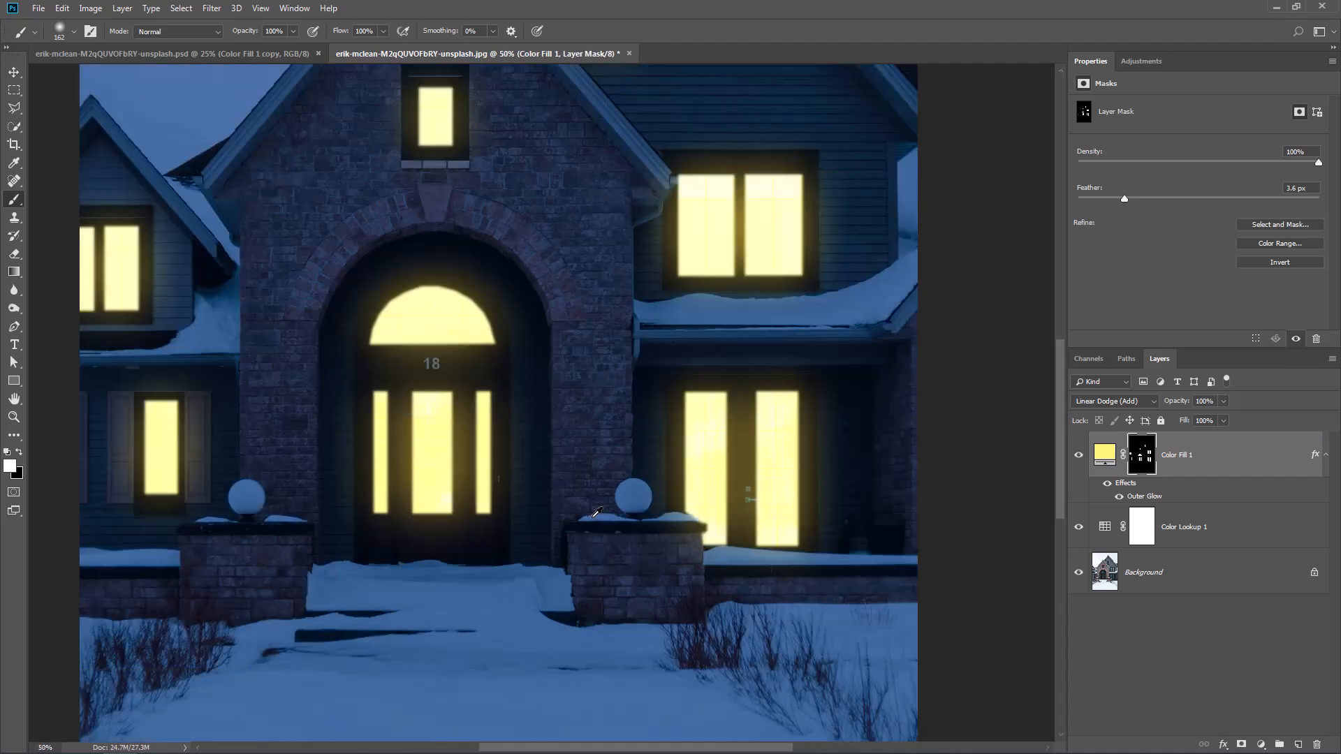
pyautogui.moveTo(634, 496); pyautogui.dragTo(625, 497)
pyautogui.click(634, 497)
pyautogui.moveTo(248, 497); pyautogui.dragTo(245, 494)
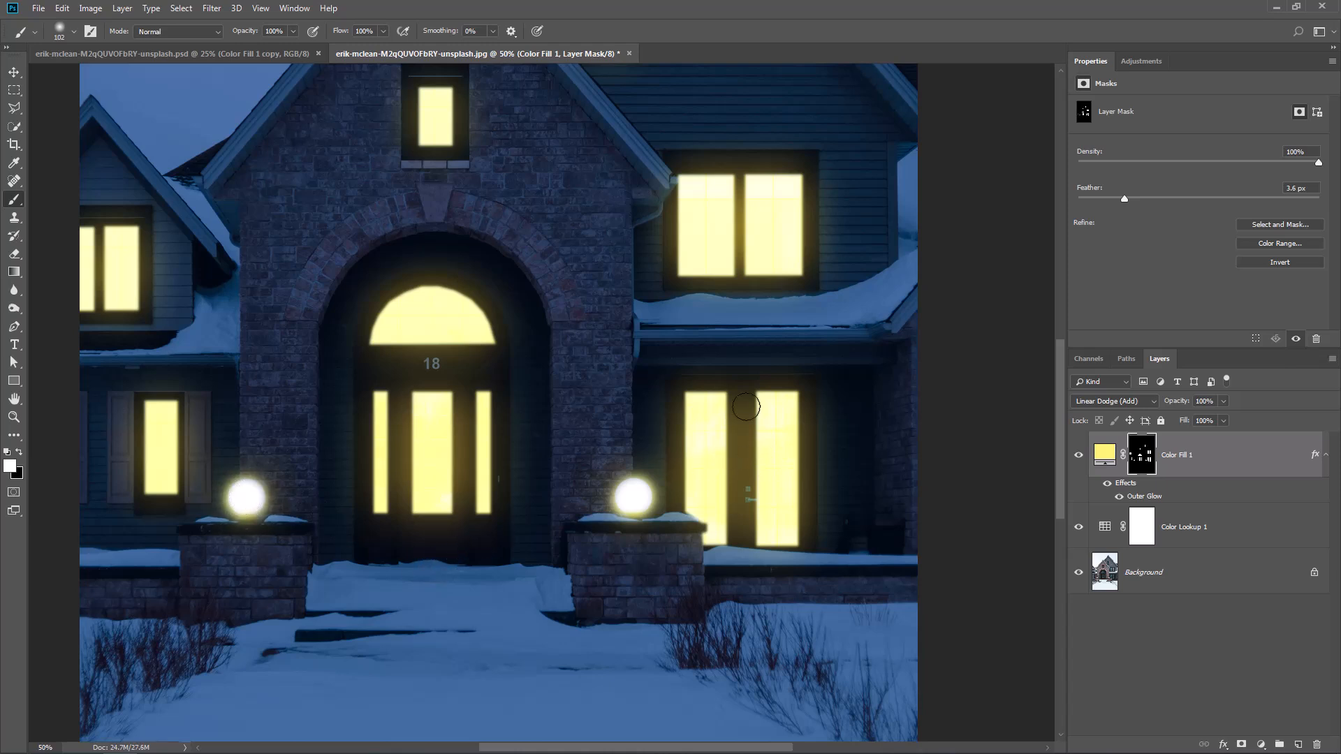
# Add a solid color fill layer above Color Fill 1 with the color #ffb05c
pyautogui.scroll(-2, 524, 392)
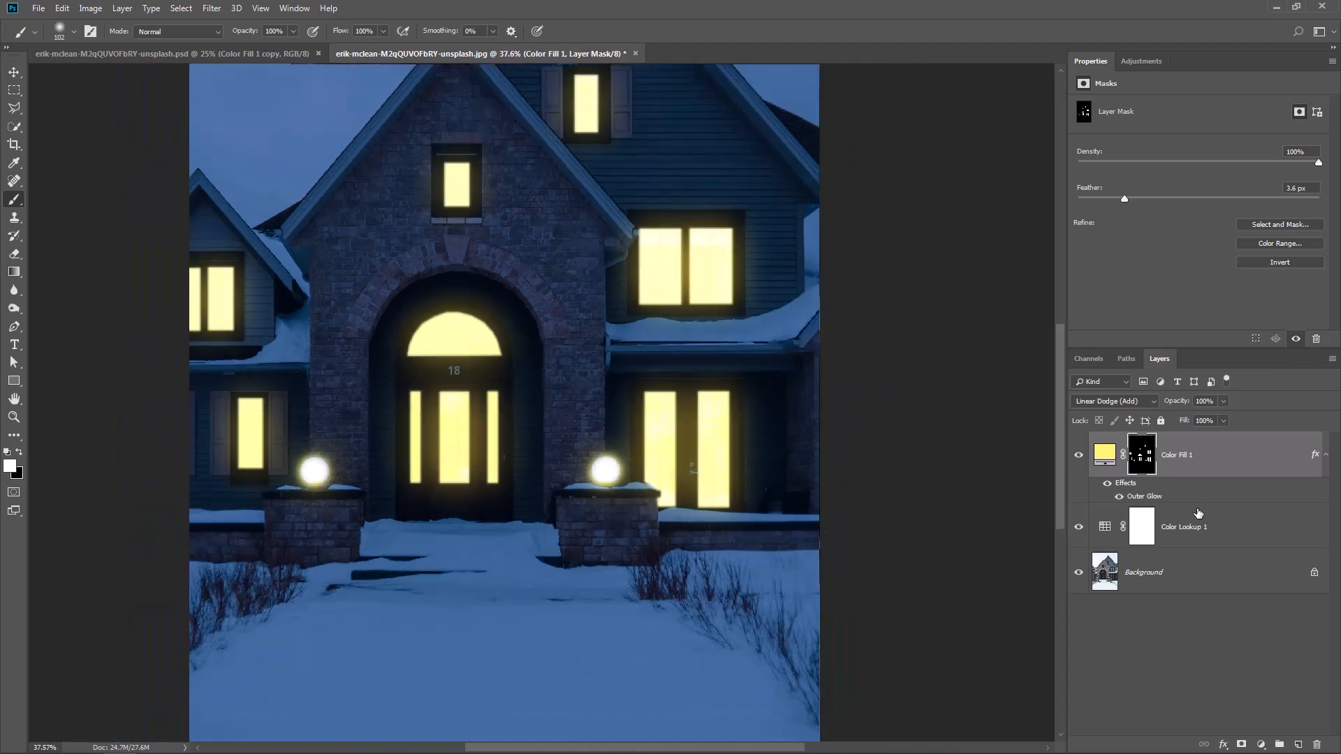
pyautogui.click(1262, 746)
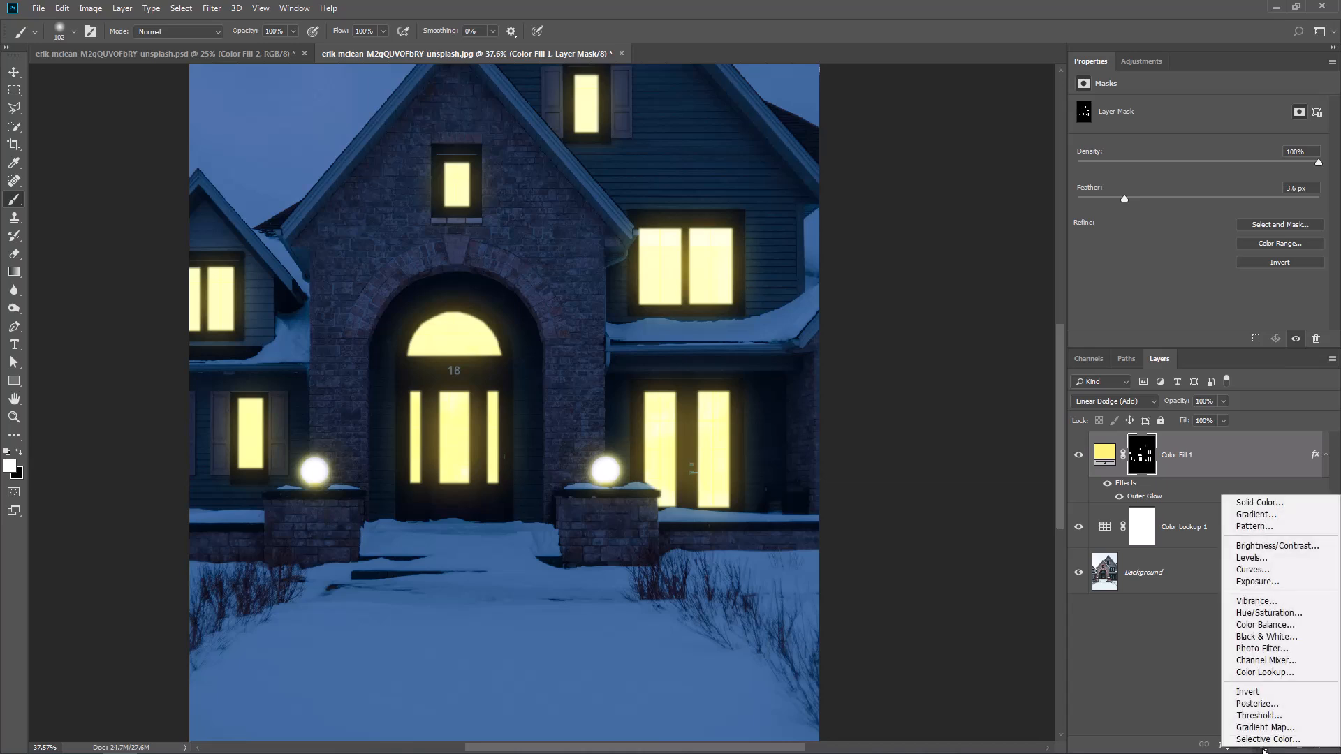
pyautogui.click(1254, 503)
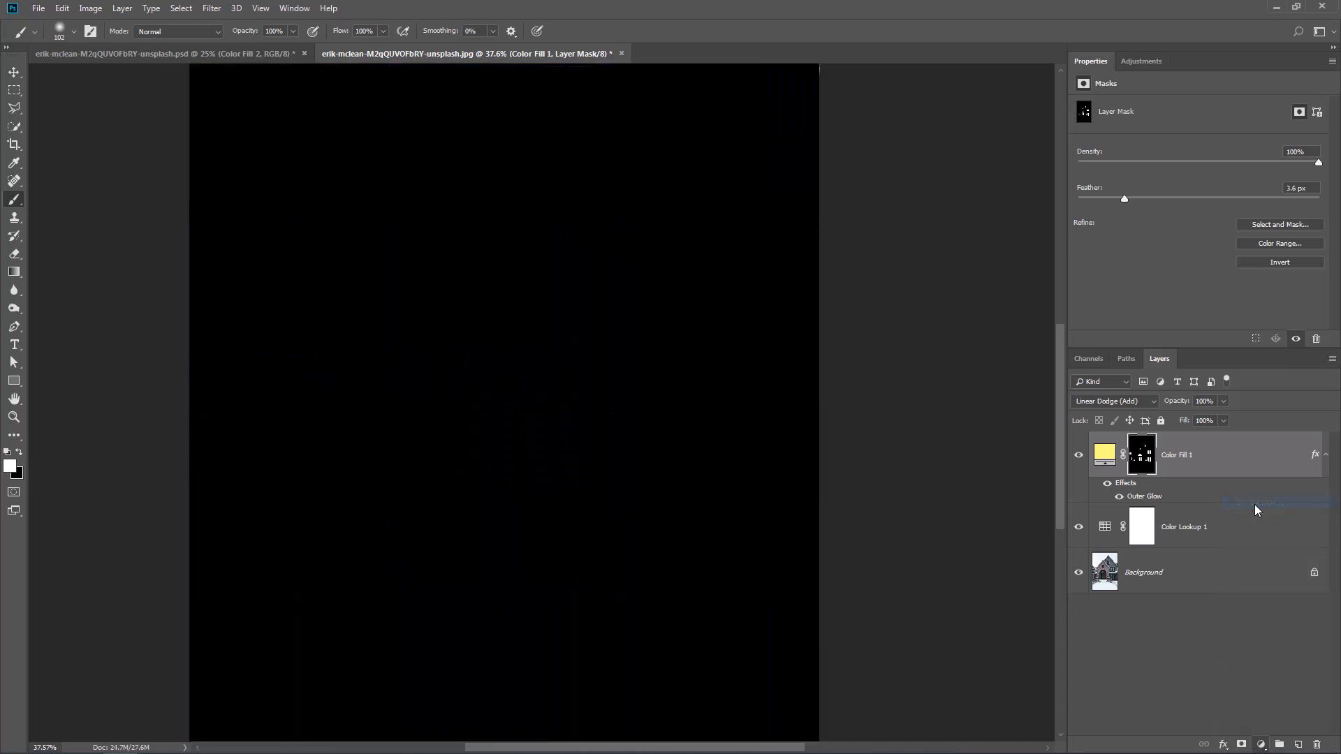
pyautogui.moveTo(1075, 620); pyautogui.dragTo(1014, 620)
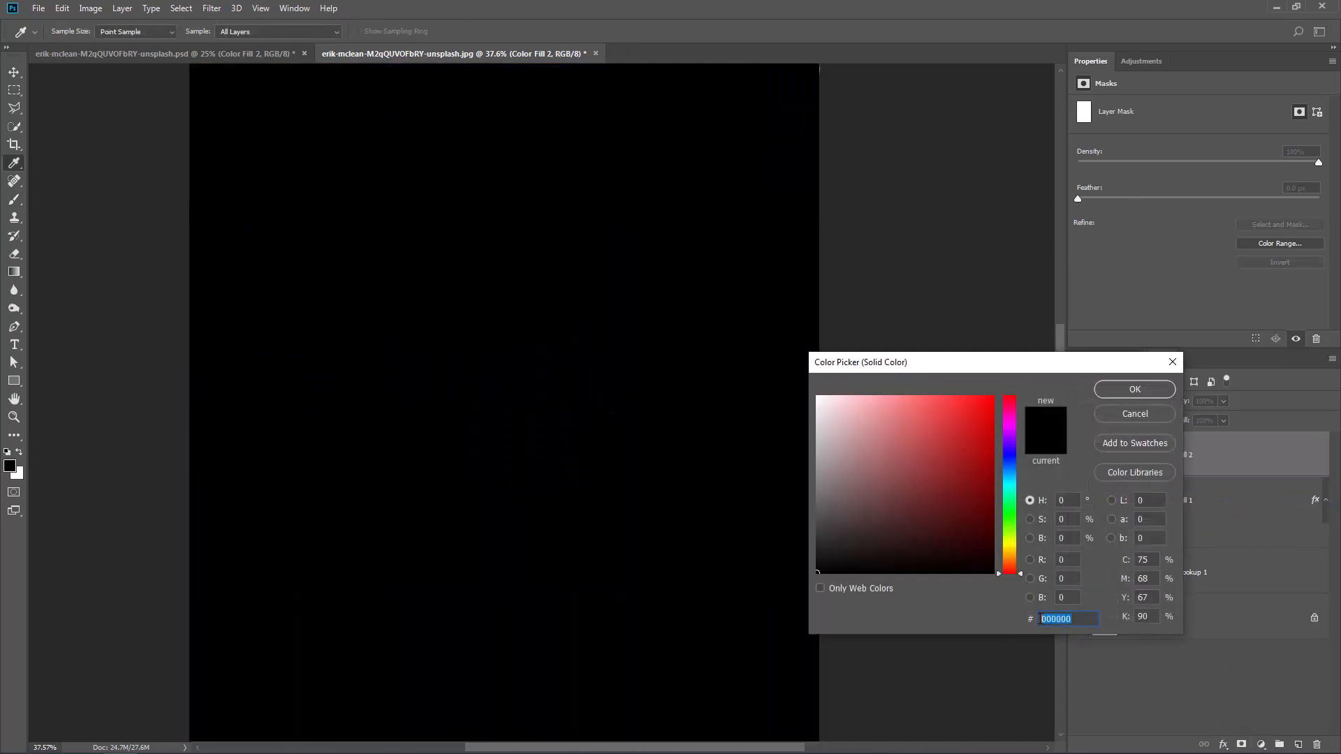
pyautogui.write('ffb05c')
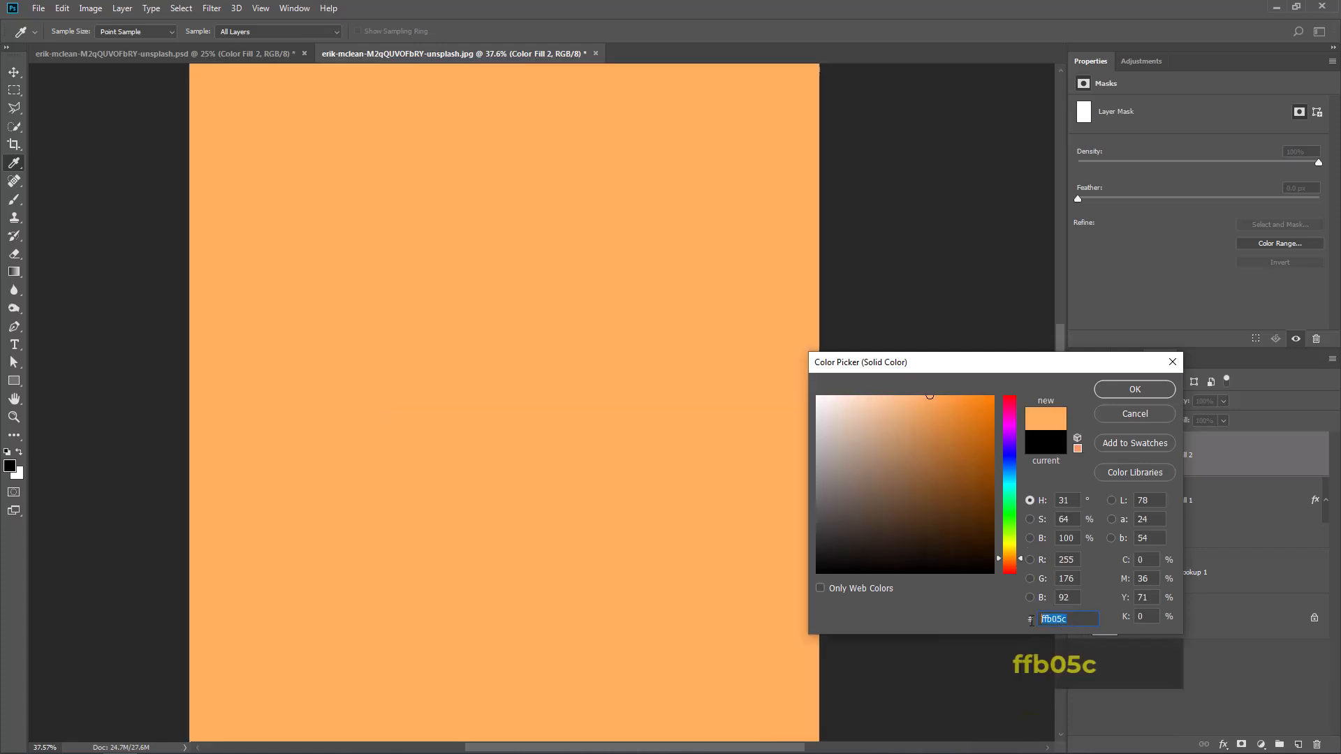
pyautogui.click(1134, 390)
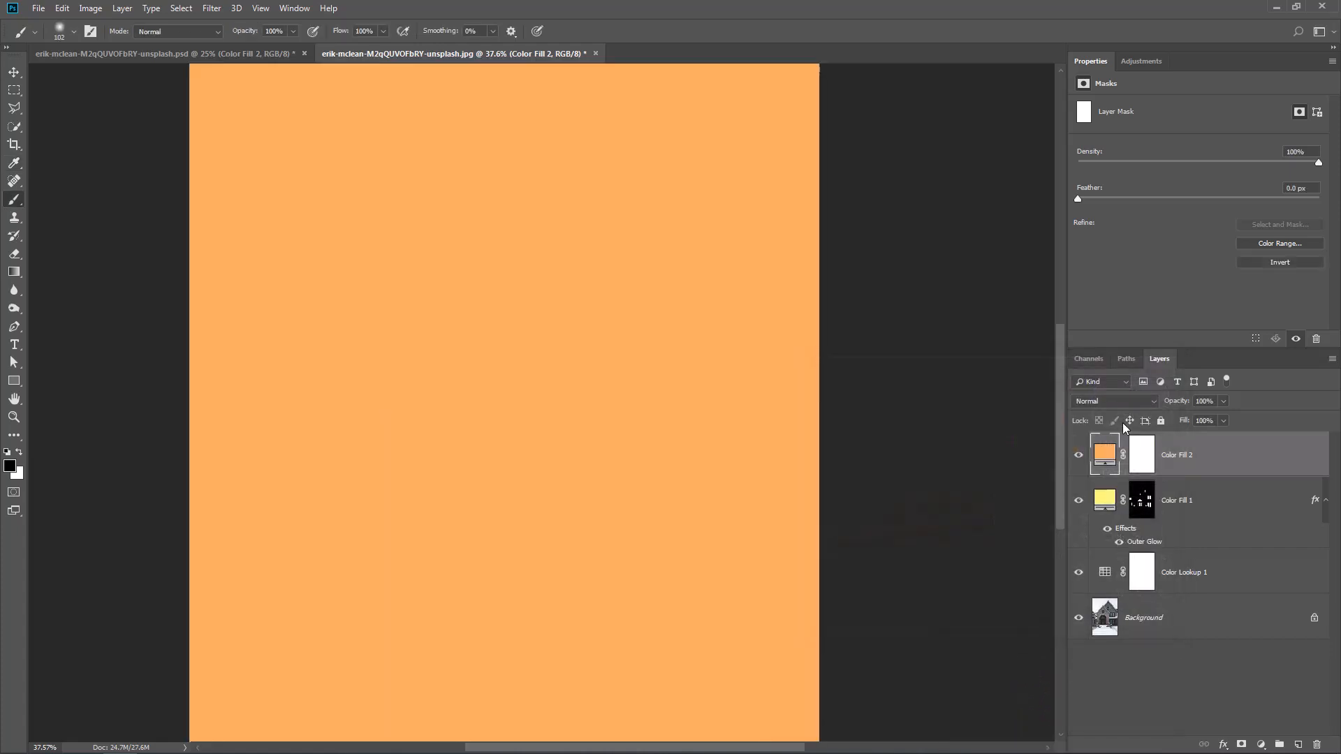
# Invert the Color Fill 2 mask to black and set the layer's blend mode to Overlay
pyautogui.click(1145, 460)
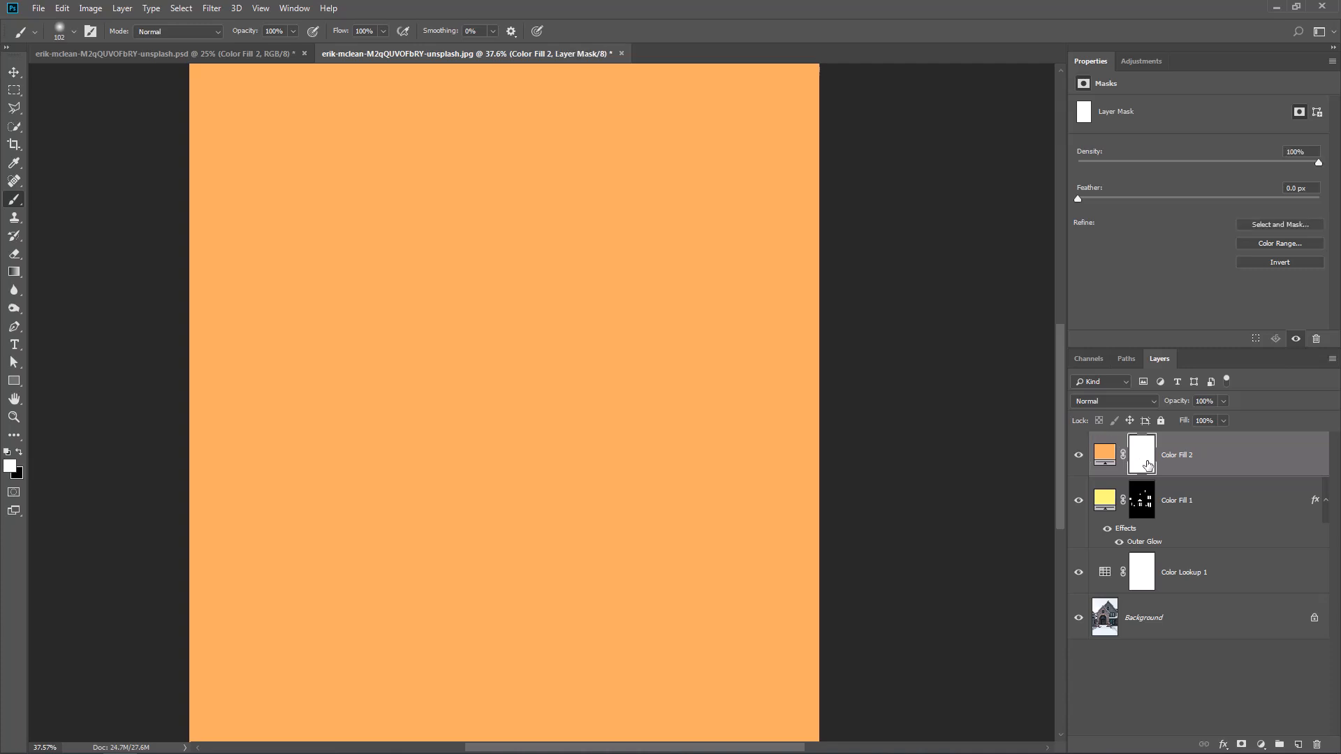
pyautogui.hotkey('ctrl', 'i')
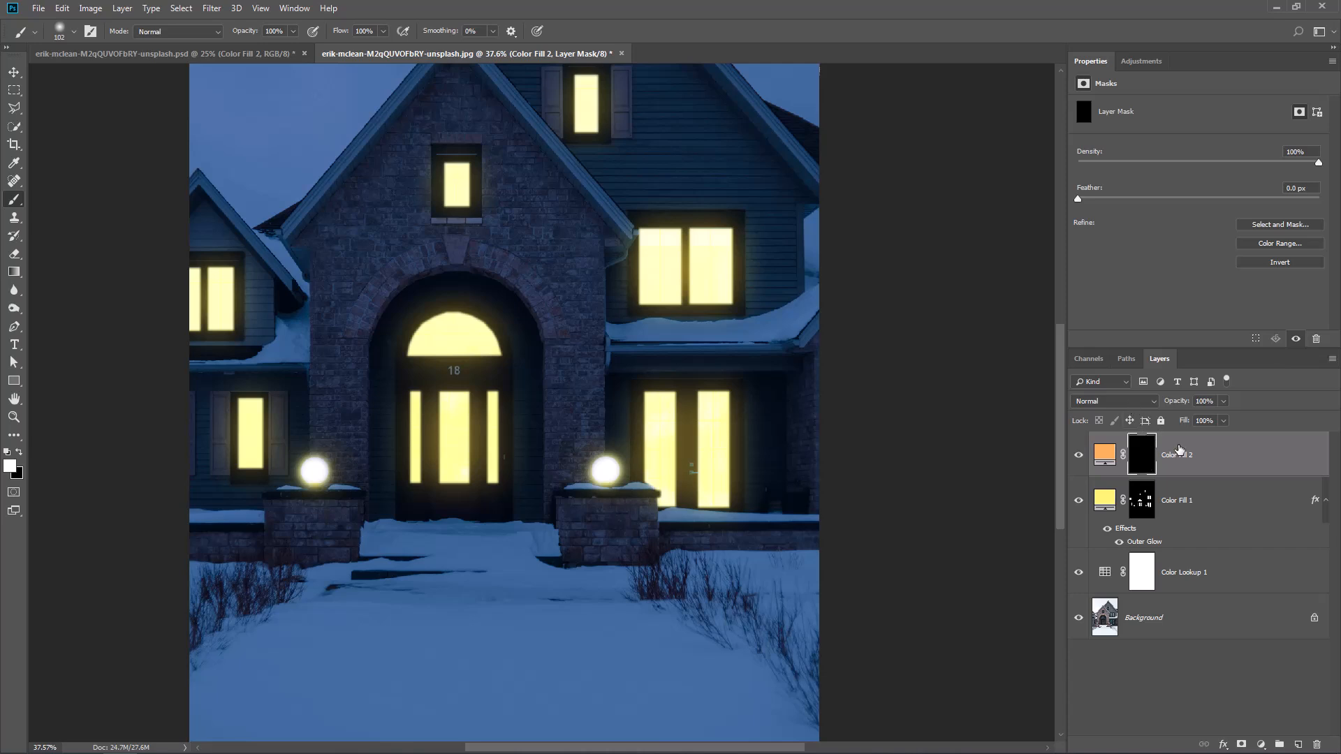
pyautogui.click(1144, 403)
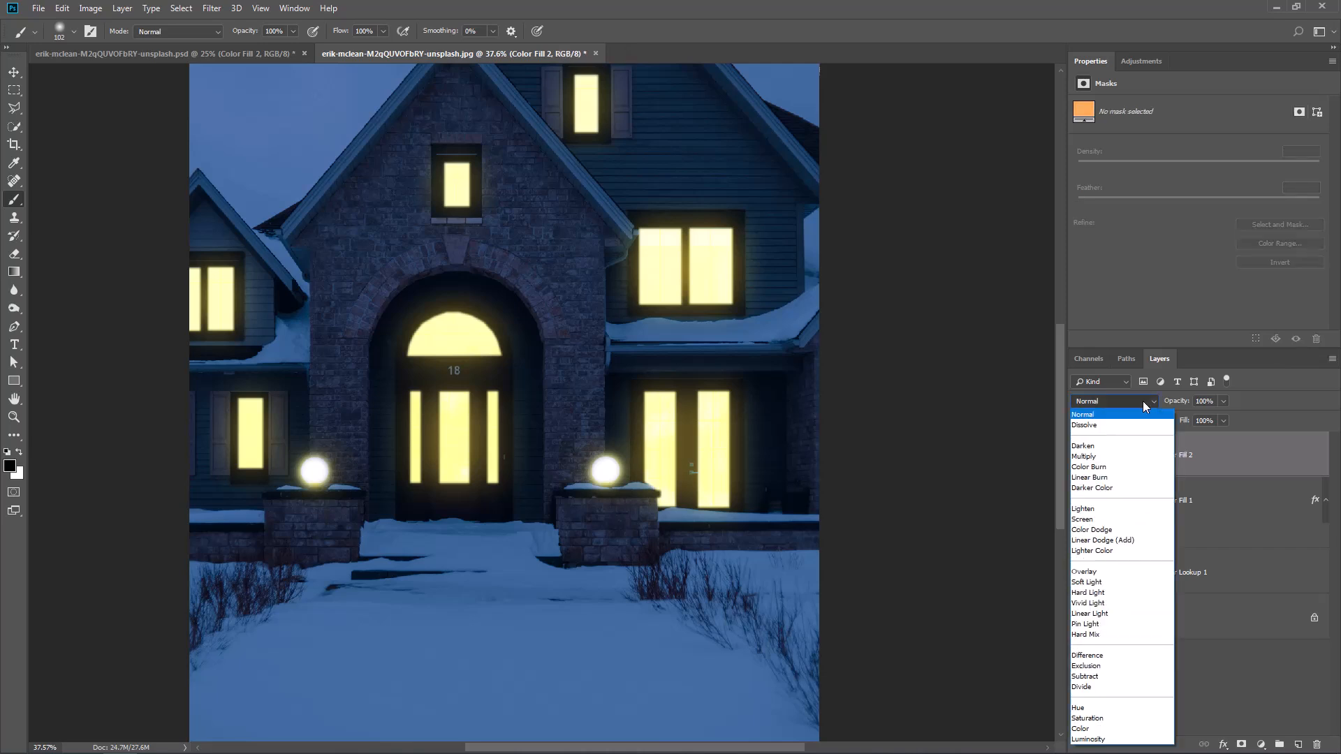
pyautogui.click(1088, 570)
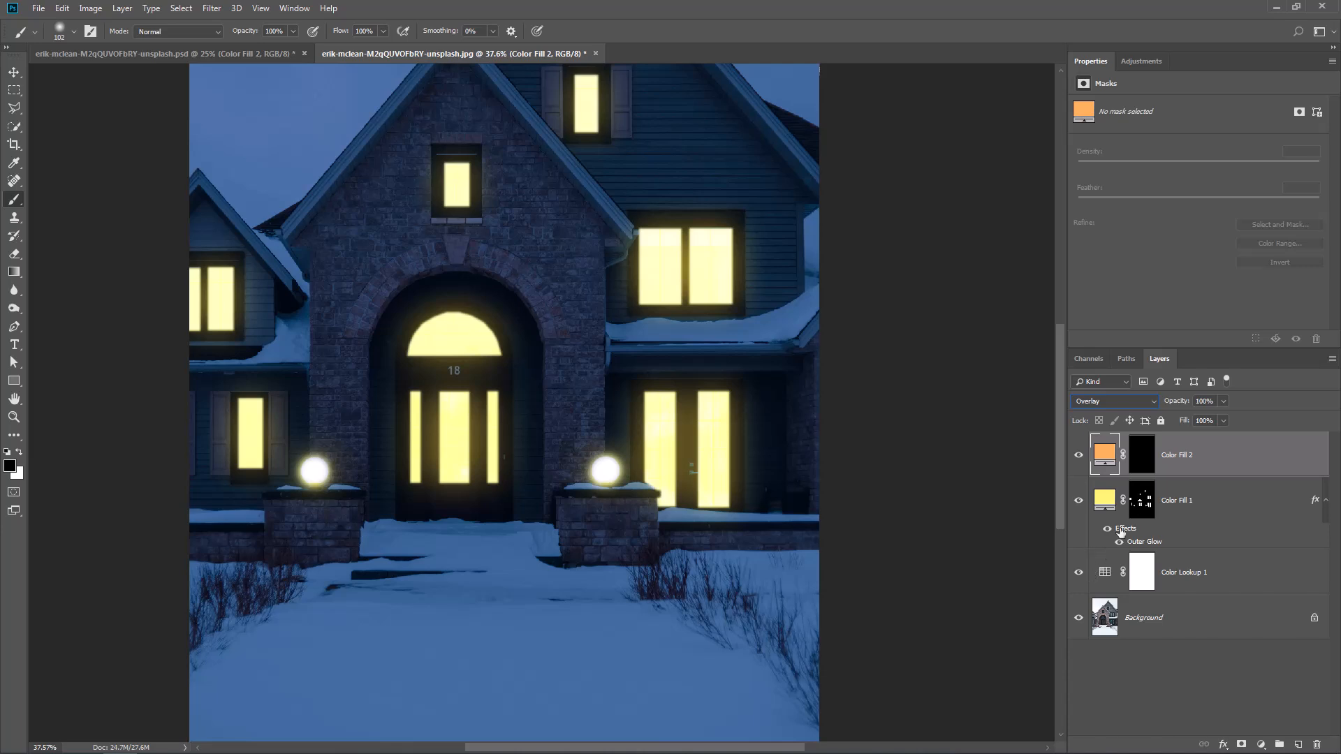
# Set the brush flow to 20% and paint white on the Color Fill 2 mask around both globe lamps
pyautogui.click(1151, 457)
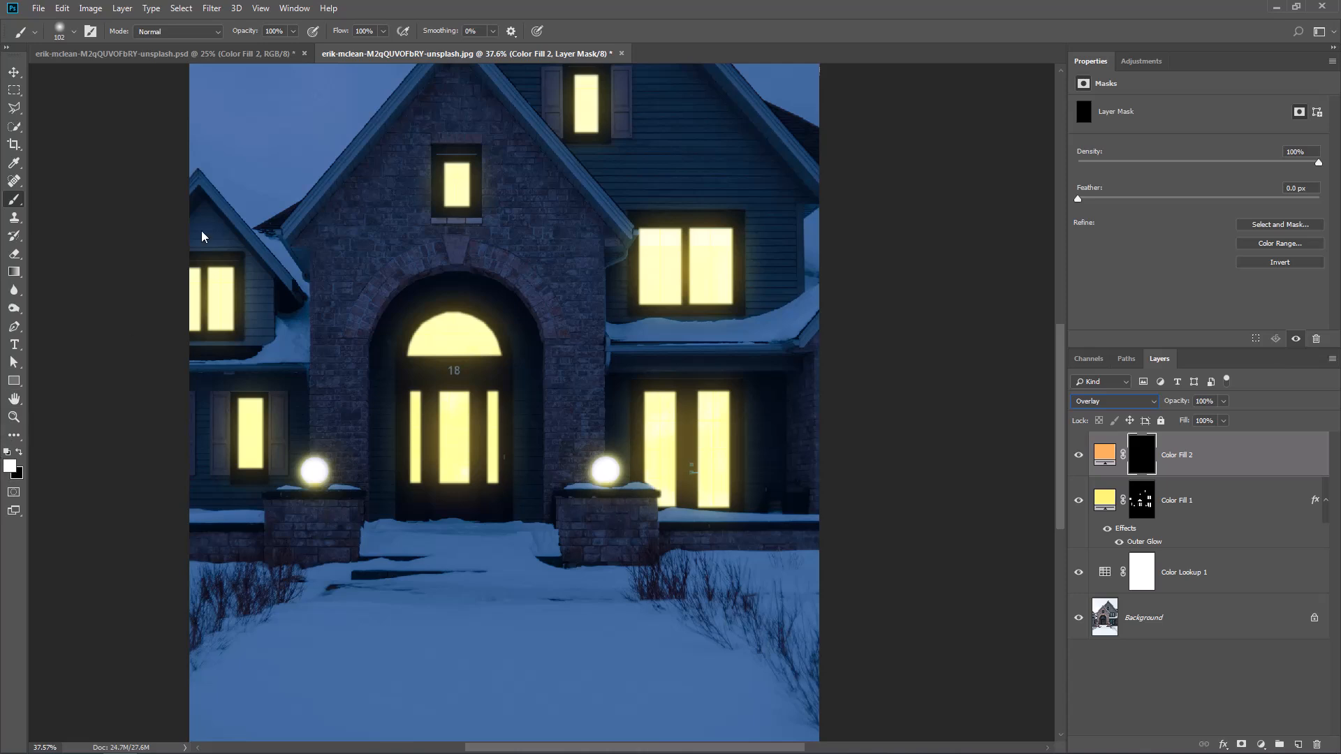
pyautogui.click(383, 30)
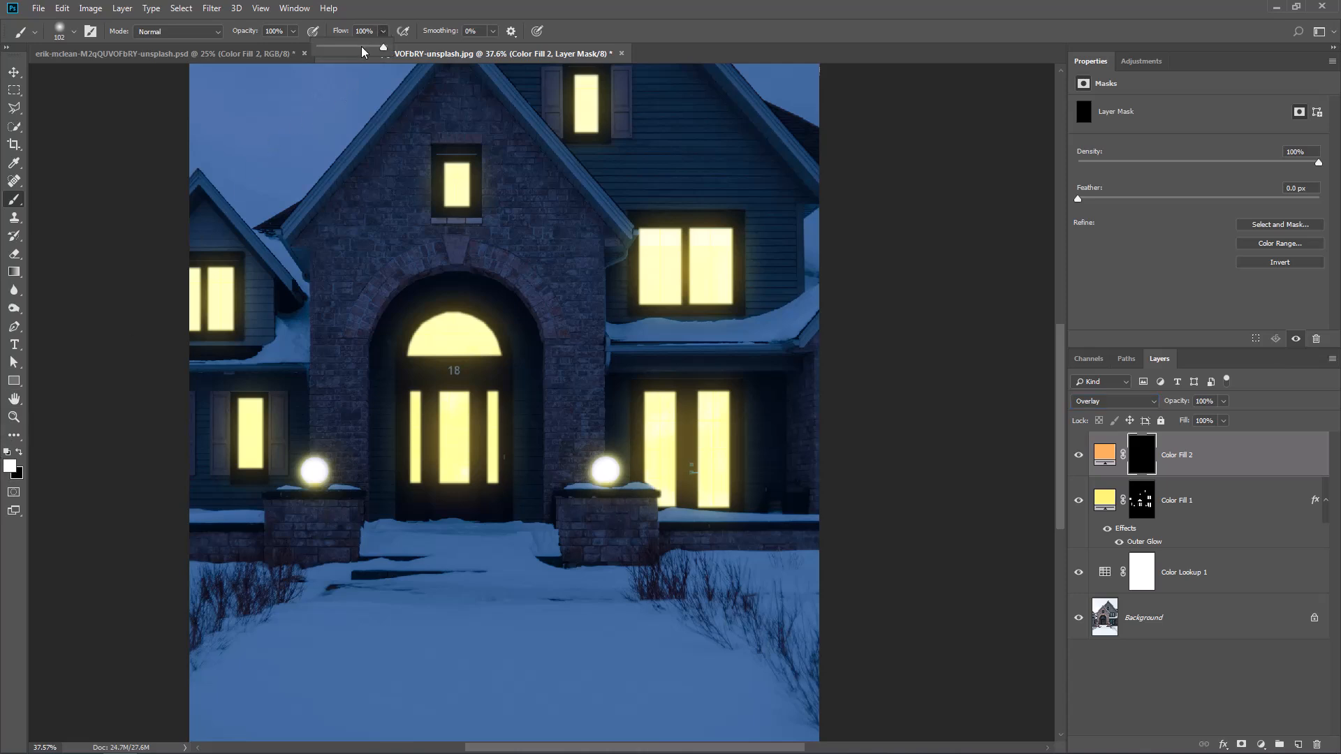
pyautogui.click(361, 31)
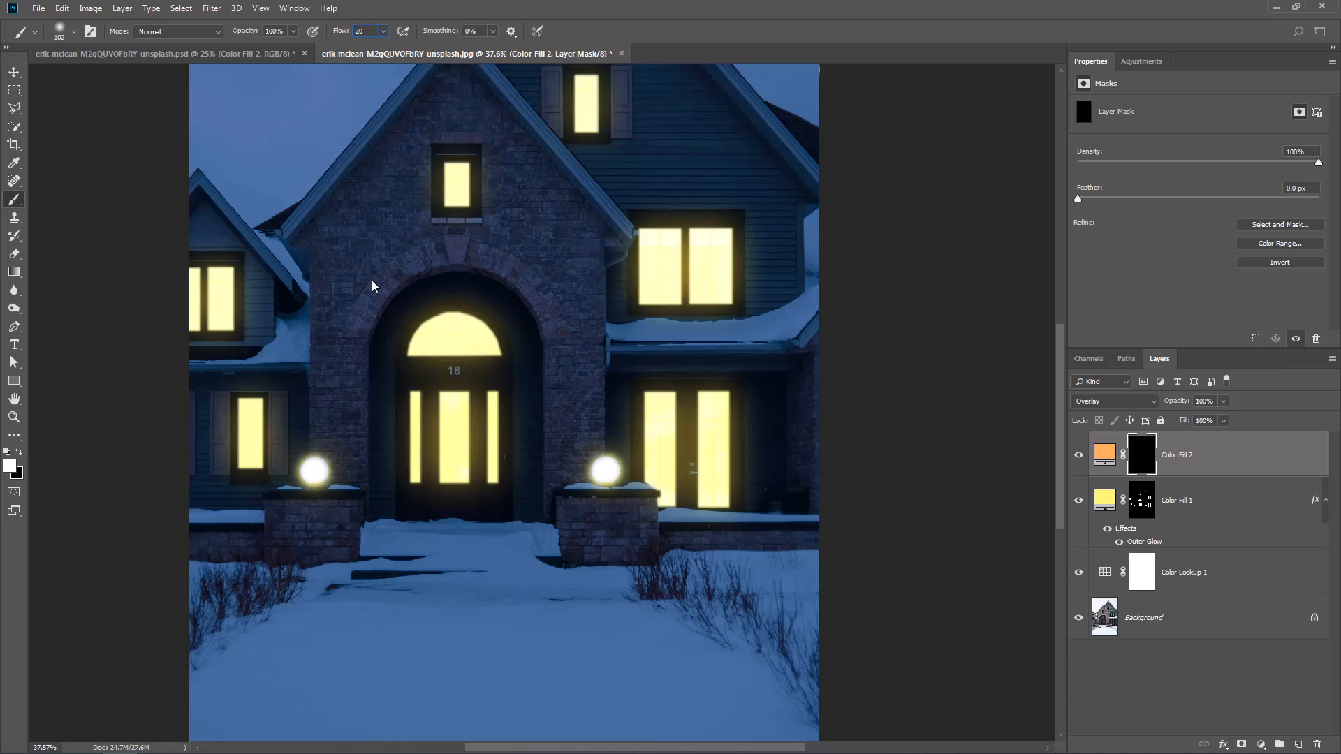
pyautogui.moveTo(608, 497); pyautogui.dragTo(642, 497)
pyautogui.click(607, 465)
pyautogui.moveTo(314, 471)
pyautogui.mouseDown()
pyautogui.moveTo(353, 360)
pyautogui.moveTo(313, 558)
pyautogui.moveTo(329, 535)
pyautogui.mouseUp()
pyautogui.moveTo(407, 601); pyautogui.dragTo(381, 600)
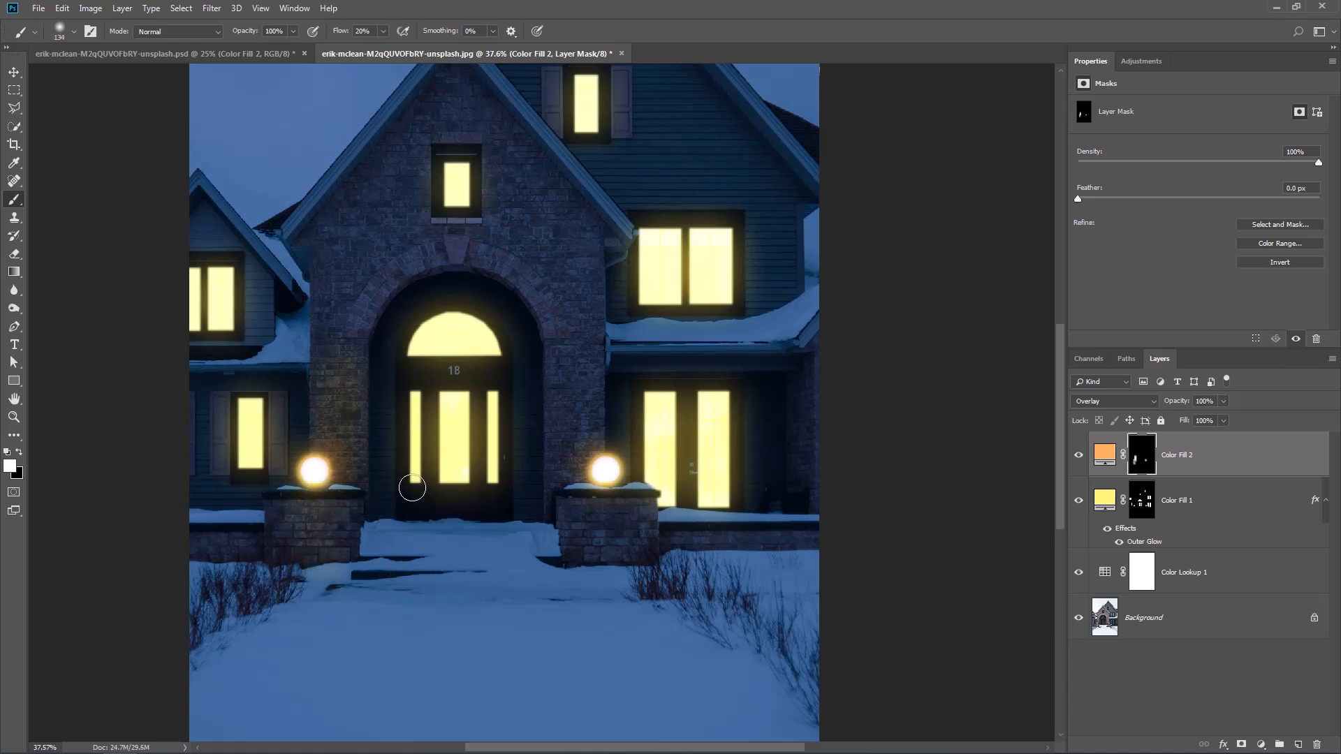
# Paint warm light on the mask below the front door, over the doorstep and the snowy path with a larger brush
pyautogui.moveTo(413, 490)
pyautogui.mouseDown()
pyautogui.moveTo(389, 643)
pyautogui.moveTo(467, 495)
pyautogui.mouseUp()
pyautogui.moveTo(449, 497)
pyautogui.mouseDown()
pyautogui.moveTo(429, 661)
pyautogui.moveTo(482, 552)
pyautogui.mouseUp()
pyautogui.moveTo(449, 631); pyautogui.dragTo(503, 631)
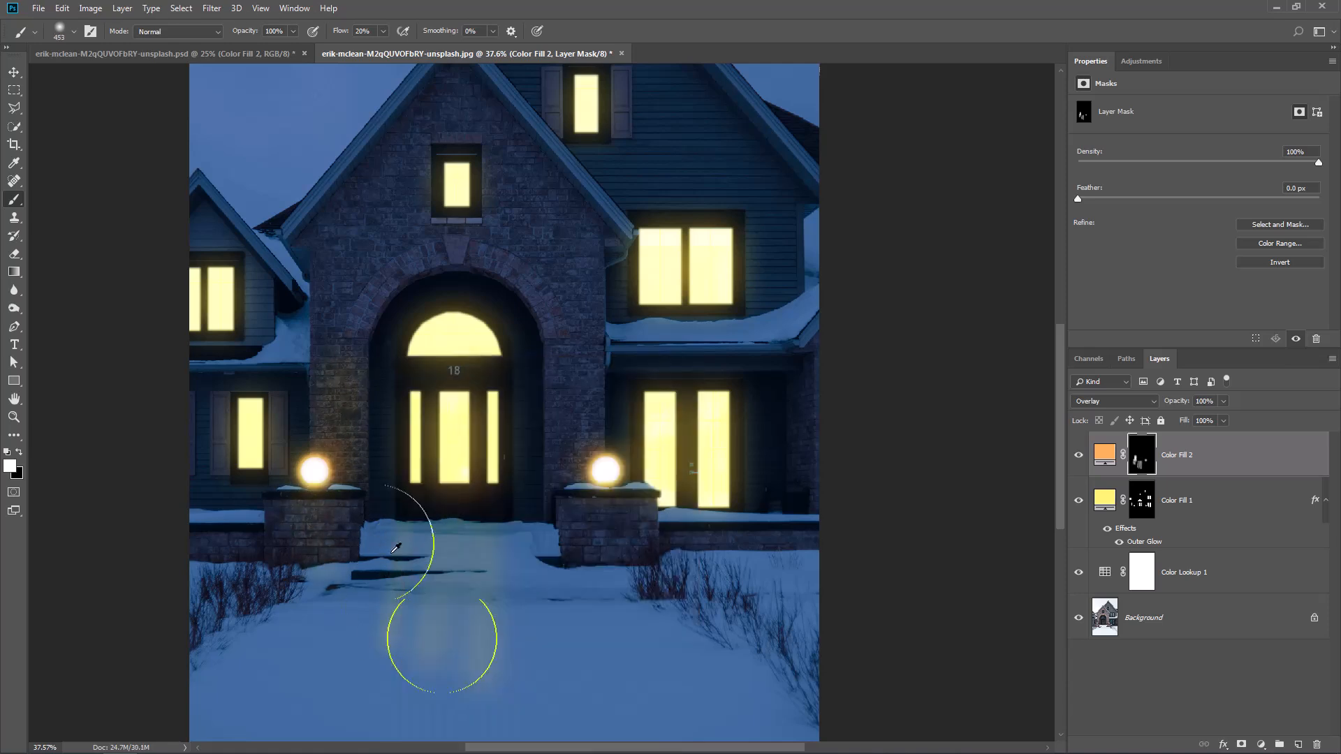
pyautogui.moveTo(396, 547)
pyautogui.mouseDown()
pyautogui.moveTo(472, 546)
pyautogui.moveTo(391, 606)
pyautogui.moveTo(466, 614)
pyautogui.mouseUp()
pyautogui.moveTo(434, 637)
pyautogui.mouseDown()
pyautogui.moveTo(402, 636)
pyautogui.moveTo(475, 634)
pyautogui.mouseUp()
# Paint warm light with a smaller brush on the brick pillars and the brick walls beside both lamps
pyautogui.moveTo(289, 533); pyautogui.dragTo(241, 533)
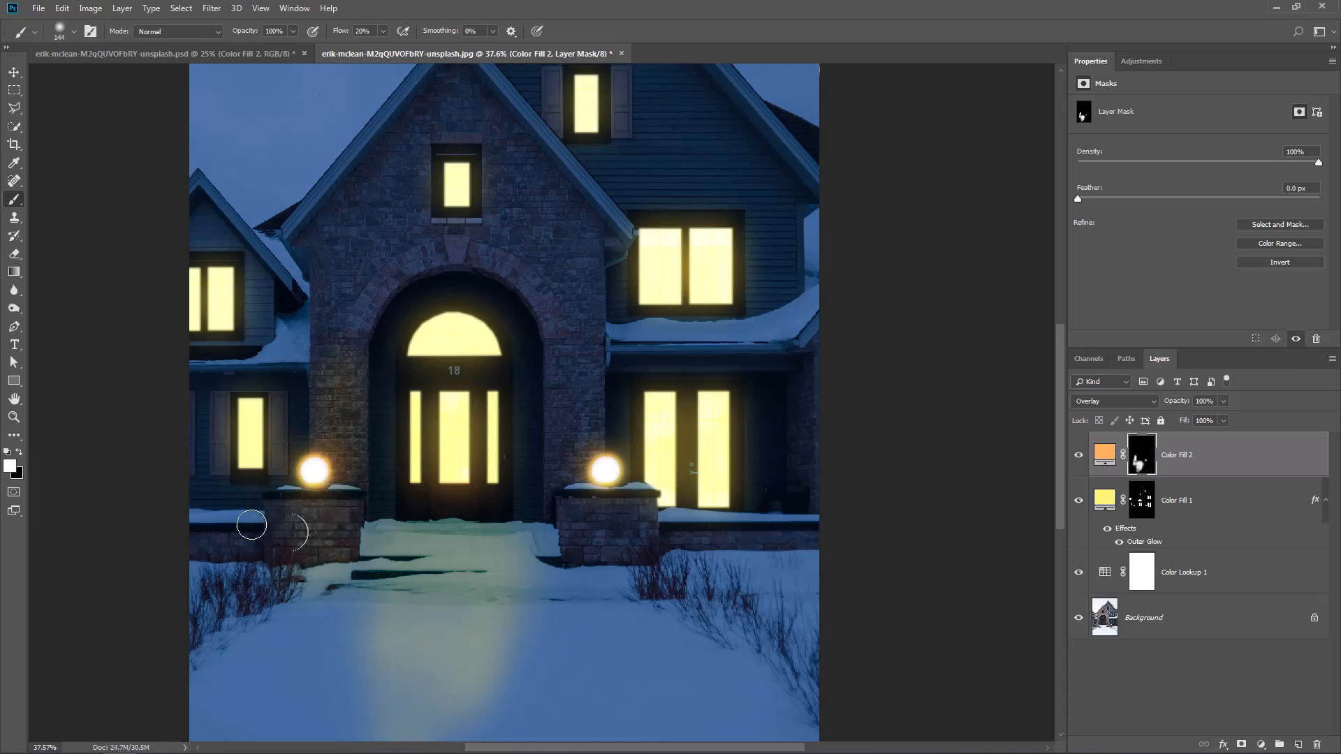
pyautogui.moveTo(593, 495); pyautogui.dragTo(621, 497)
pyautogui.moveTo(339, 500); pyautogui.dragTo(324, 502)
pyautogui.moveTo(503, 474); pyautogui.dragTo(541, 473)
pyautogui.moveTo(575, 441)
pyautogui.mouseDown()
pyautogui.moveTo(574, 407)
pyautogui.moveTo(571, 473)
pyautogui.mouseUp()
pyautogui.moveTo(747, 517); pyautogui.dragTo(643, 514)
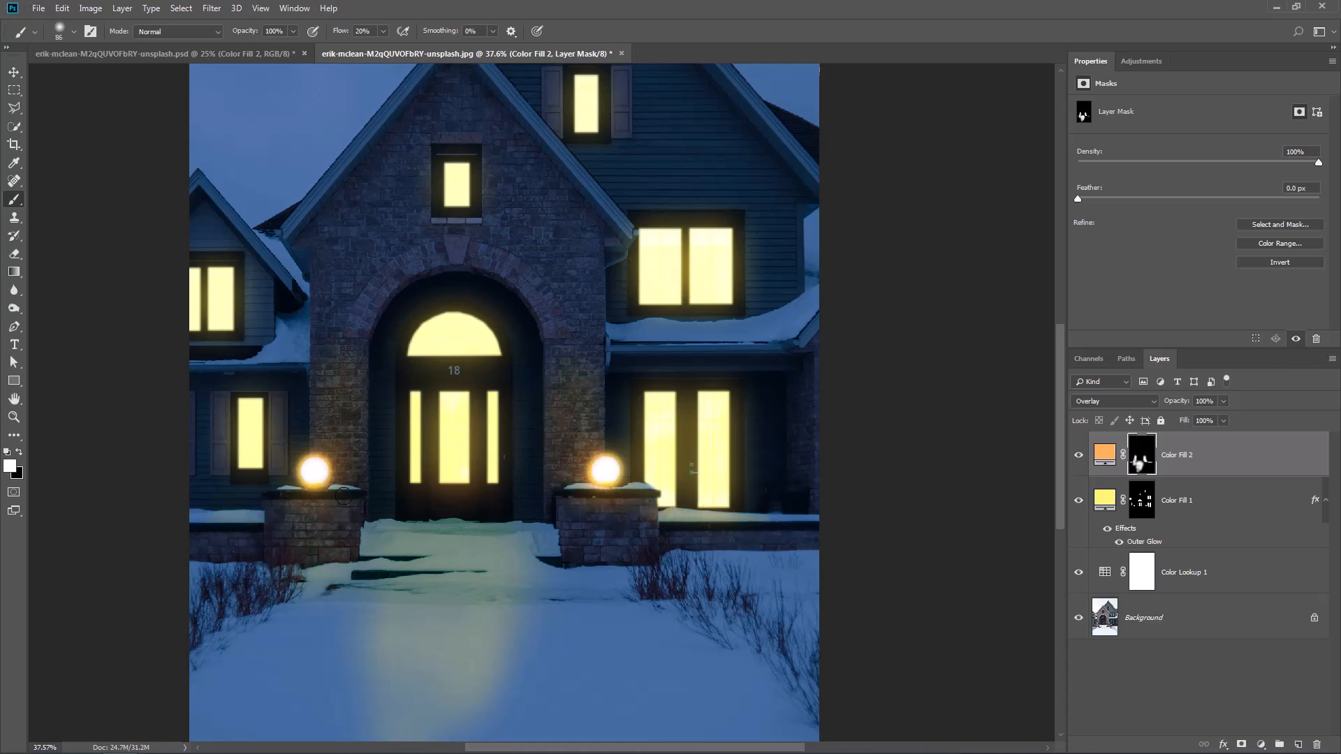
# Paint a subtle warm glow along the roof edges of the house with a small brush
pyautogui.scroll(5, 643, 115)
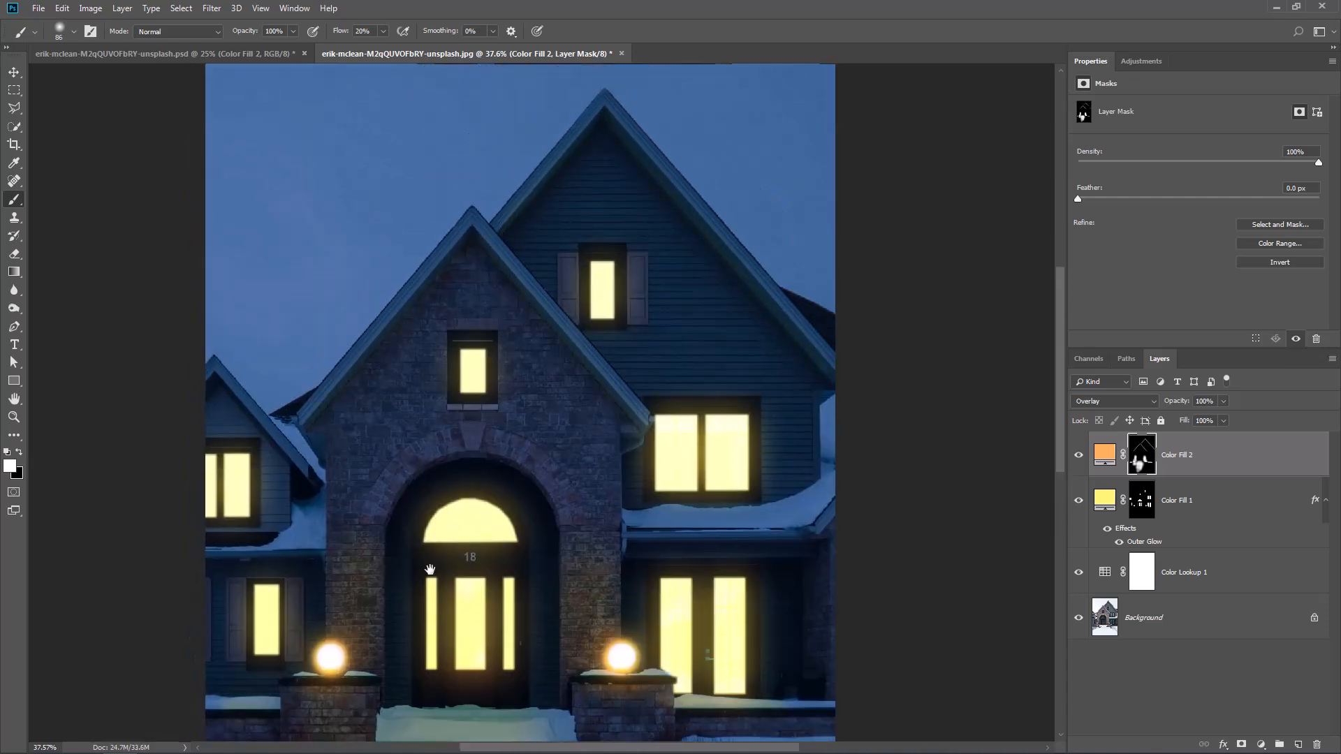
pyautogui.moveTo(287, 459); pyautogui.dragTo(273, 460)
pyautogui.moveTo(480, 627); pyautogui.dragTo(506, 503)
# Raise the brush flow to 30% and set the Soft Round brush to 44 px for detail around the entrance
pyautogui.scroll(4, 528, 565)
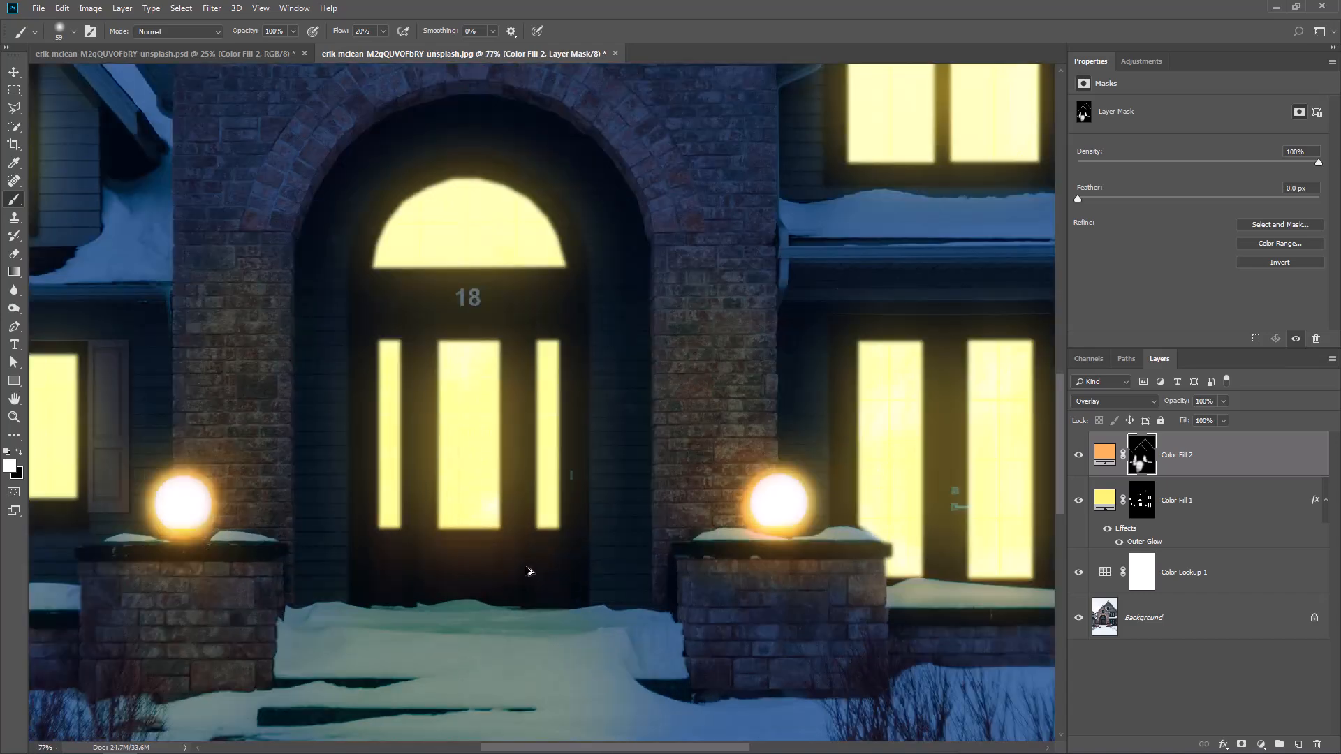
pyautogui.moveTo(527, 569); pyautogui.dragTo(533, 617)
pyautogui.click(384, 32)
pyautogui.click(388, 47)
pyautogui.rightClick(471, 467)
pyautogui.moveTo(574, 391); pyautogui.dragTo(567, 392)
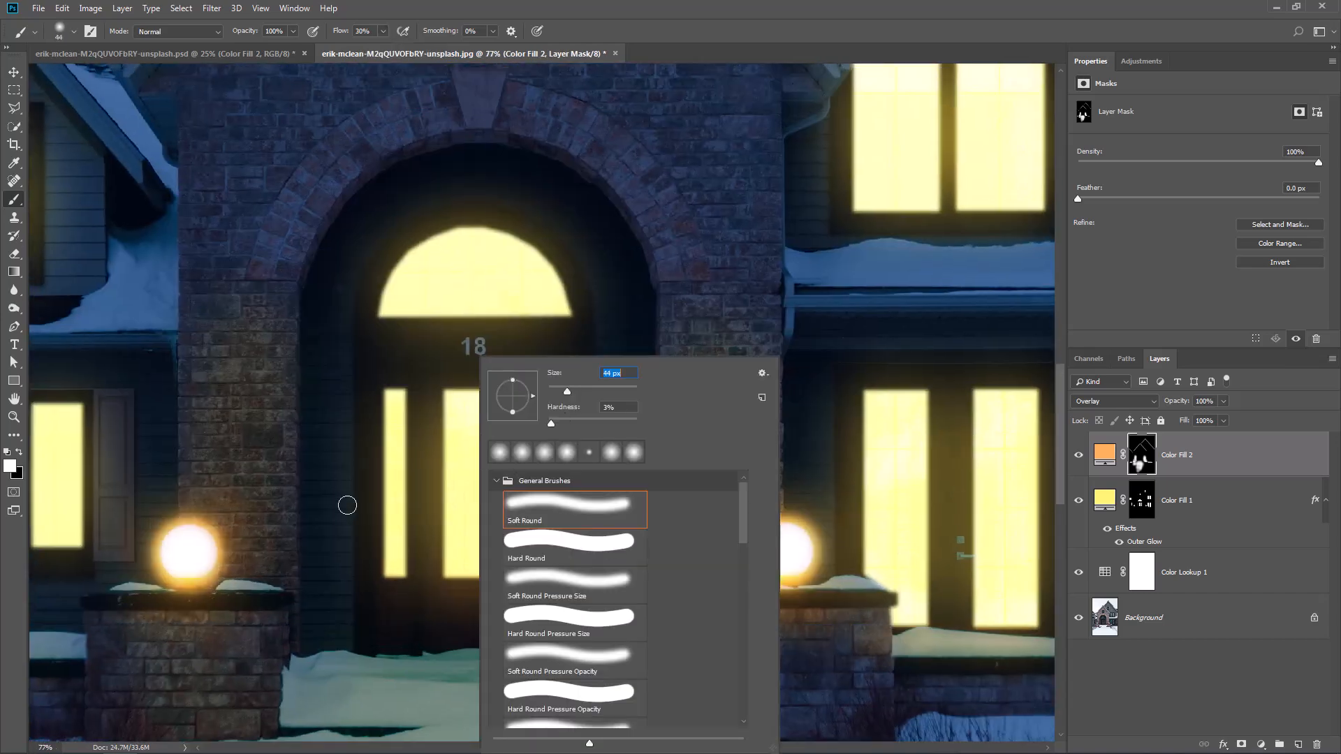
pyautogui.click(312, 620)
# Paint warm highlights around the door frame, along the brick arch's inner edge and on the doorstep
pyautogui.moveTo(417, 307); pyautogui.dragTo(405, 307)
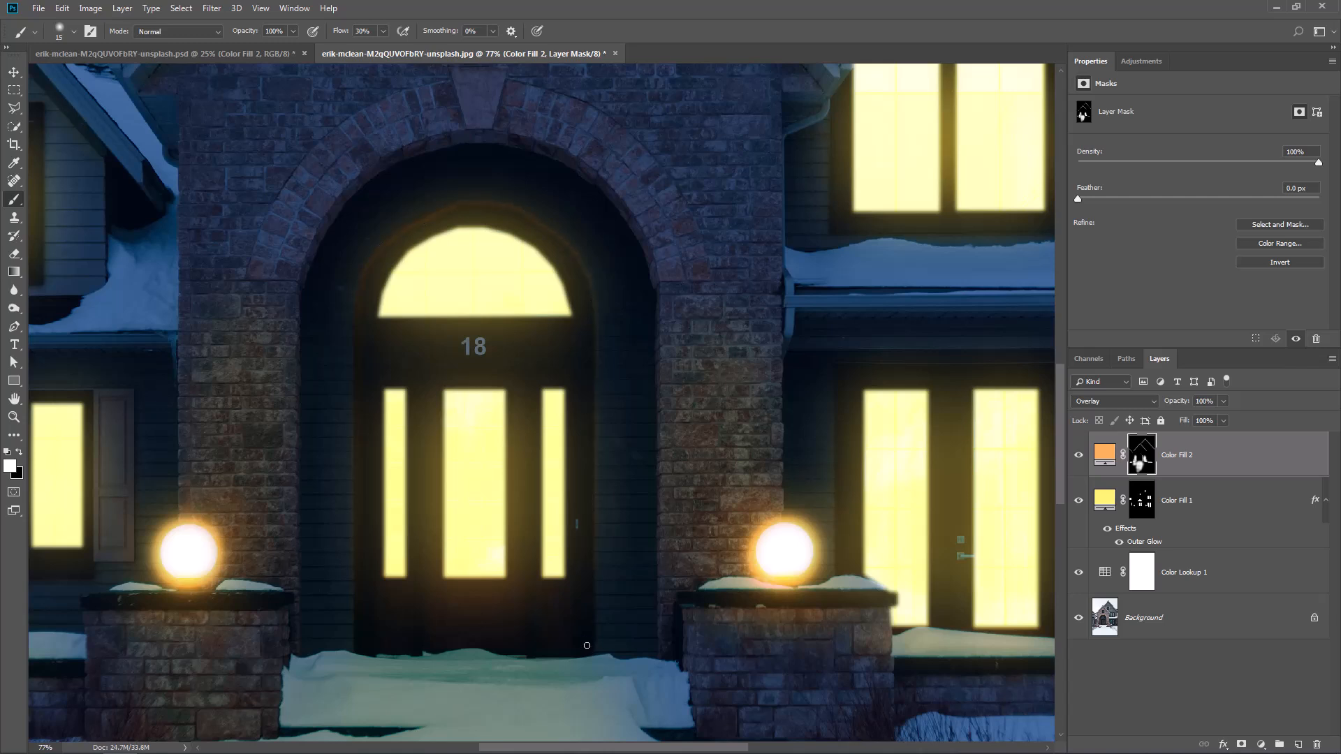
pyautogui.moveTo(302, 590); pyautogui.dragTo(323, 591)
pyautogui.moveTo(536, 145)
pyautogui.mouseDown()
pyautogui.moveTo(616, 200)
pyautogui.moveTo(660, 321)
pyautogui.moveTo(657, 652)
pyautogui.moveTo(697, 671)
pyautogui.mouseUp()
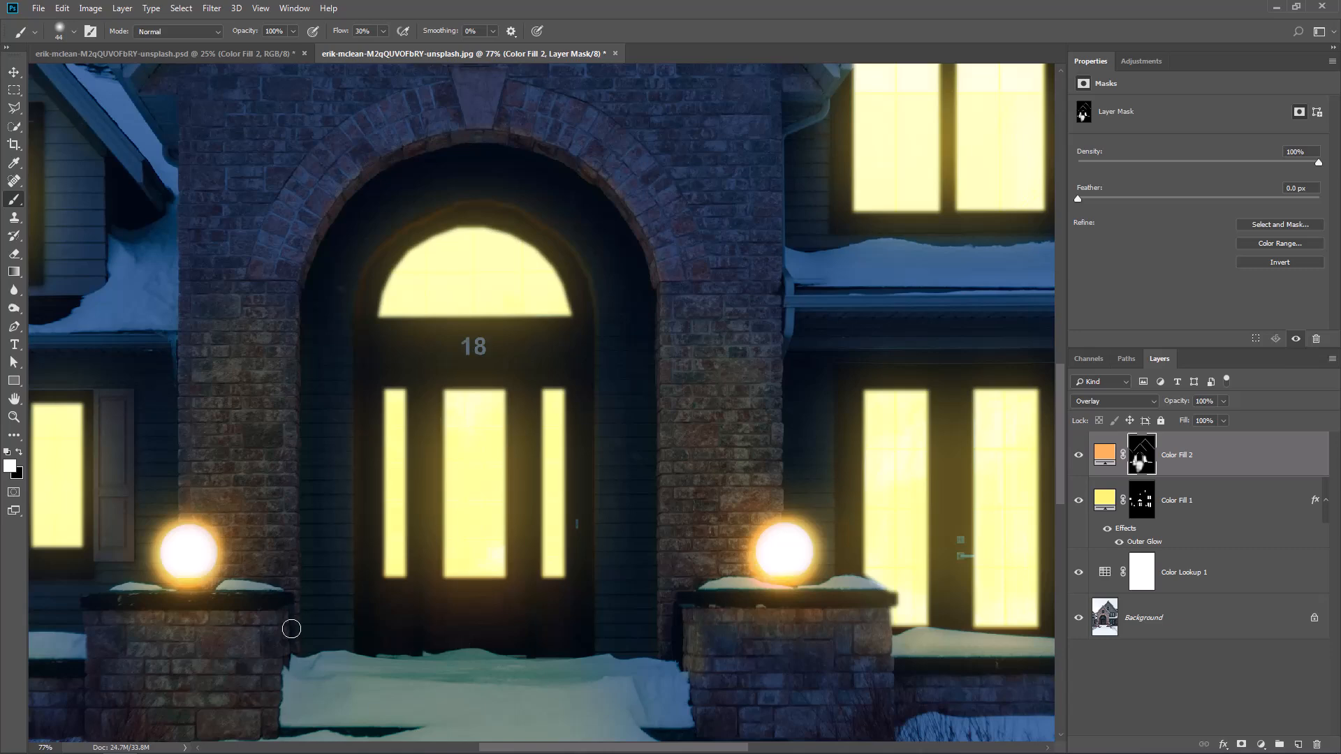
pyautogui.moveTo(368, 675); pyautogui.dragTo(347, 676)
pyautogui.moveTo(615, 680); pyautogui.dragTo(667, 672)
pyautogui.moveTo(414, 725); pyautogui.dragTo(440, 621)
# Paint warm light on the snowy roof ledge below the upper double window, reducing the brush for the edges
pyautogui.scroll(-5, 297, 652)
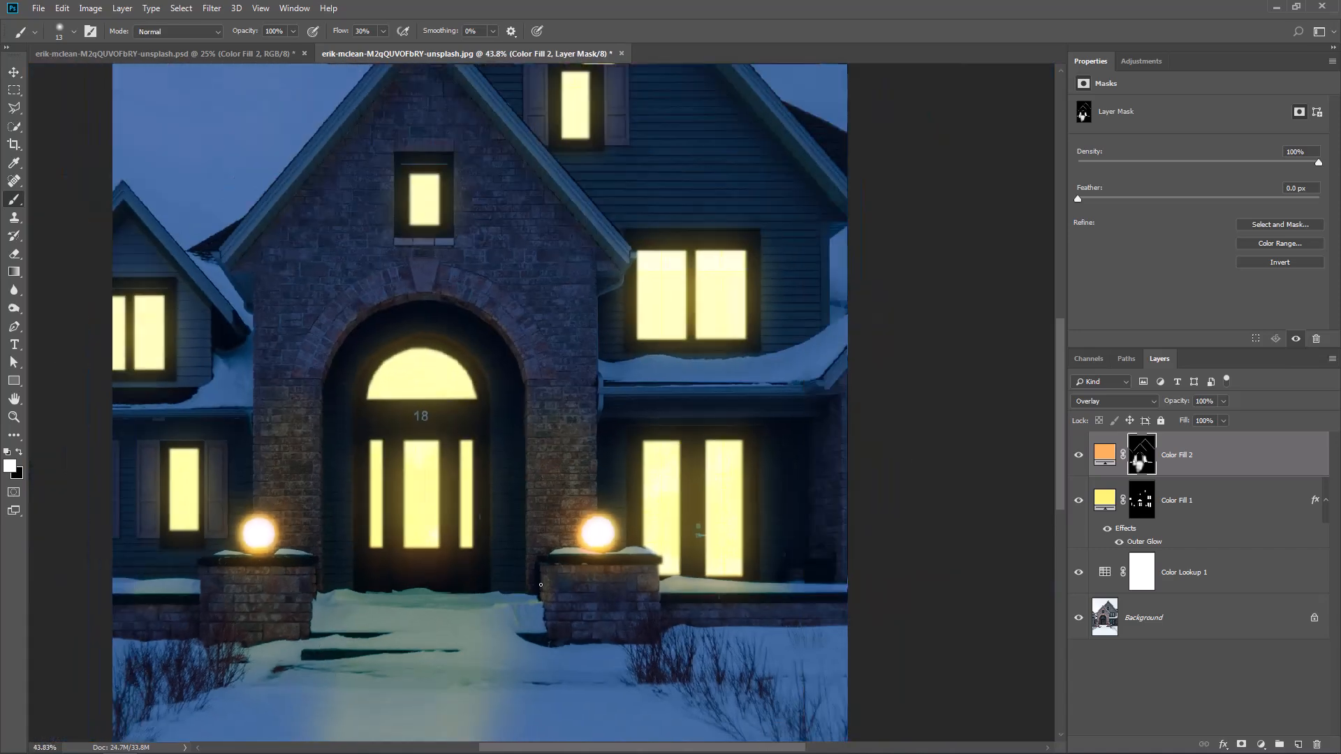
pyautogui.scroll(8, 796, 293)
pyautogui.moveTo(470, 442); pyautogui.dragTo(503, 441)
pyautogui.moveTo(451, 449)
pyautogui.mouseDown()
pyautogui.moveTo(699, 440)
pyautogui.moveTo(658, 470)
pyautogui.moveTo(397, 493)
pyautogui.mouseUp()
pyautogui.press('[')
pyautogui.press('[')
pyautogui.press('[')
pyautogui.press('[')
pyautogui.press('[')
pyautogui.press('[')
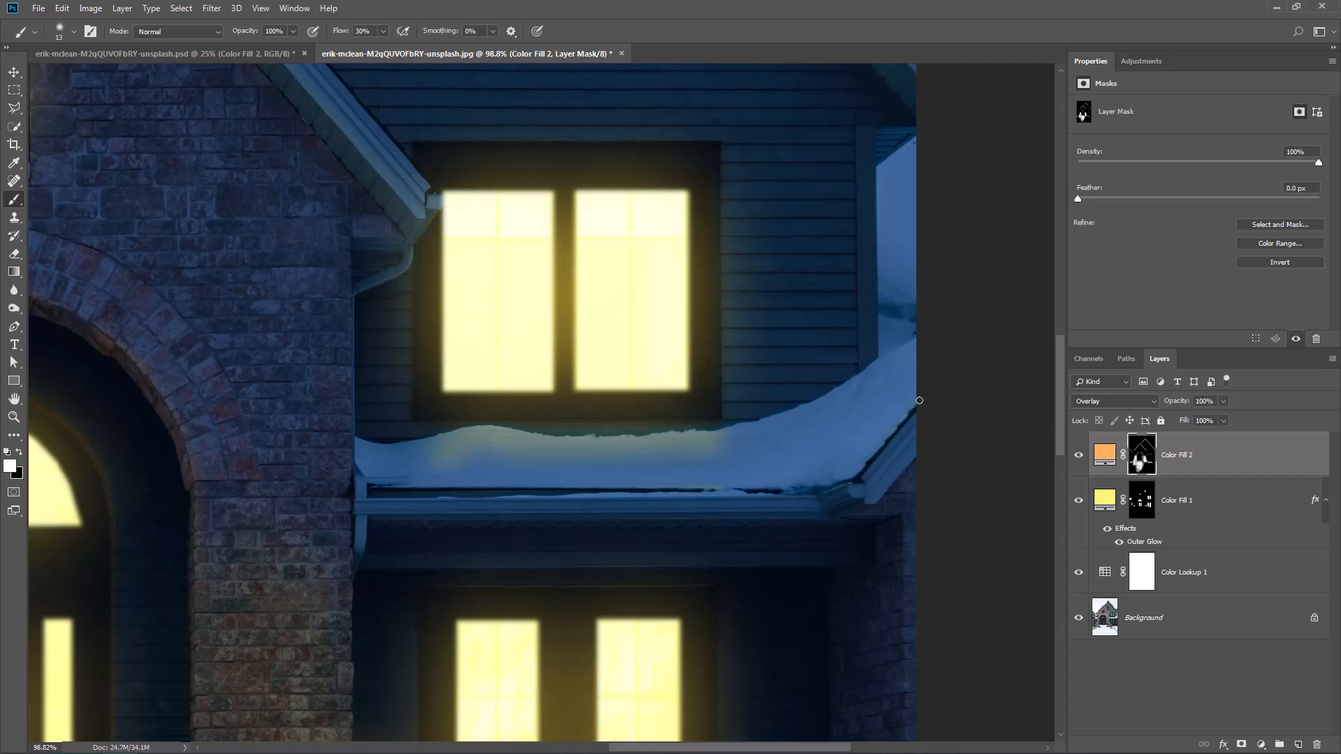
pyautogui.moveTo(839, 386)
pyautogui.mouseDown()
pyautogui.moveTo(745, 434)
pyautogui.moveTo(851, 382)
pyautogui.moveTo(735, 425)
pyautogui.mouseUp()
pyautogui.moveTo(651, 492)
pyautogui.mouseDown()
pyautogui.moveTo(600, 434)
pyautogui.moveTo(513, 447)
pyautogui.mouseUp()
# Enlarge the brush and paint a wide pool of warm light over the snowy path in front of the house
pyautogui.moveTo(461, 601); pyautogui.dragTo(511, 602)
pyautogui.moveTo(458, 629)
pyautogui.mouseDown()
pyautogui.moveTo(438, 679)
pyautogui.moveTo(535, 657)
pyautogui.mouseUp()
pyautogui.moveTo(559, 575)
pyautogui.mouseDown()
pyautogui.moveTo(532, 570)
pyautogui.moveTo(567, 670)
pyautogui.mouseUp()
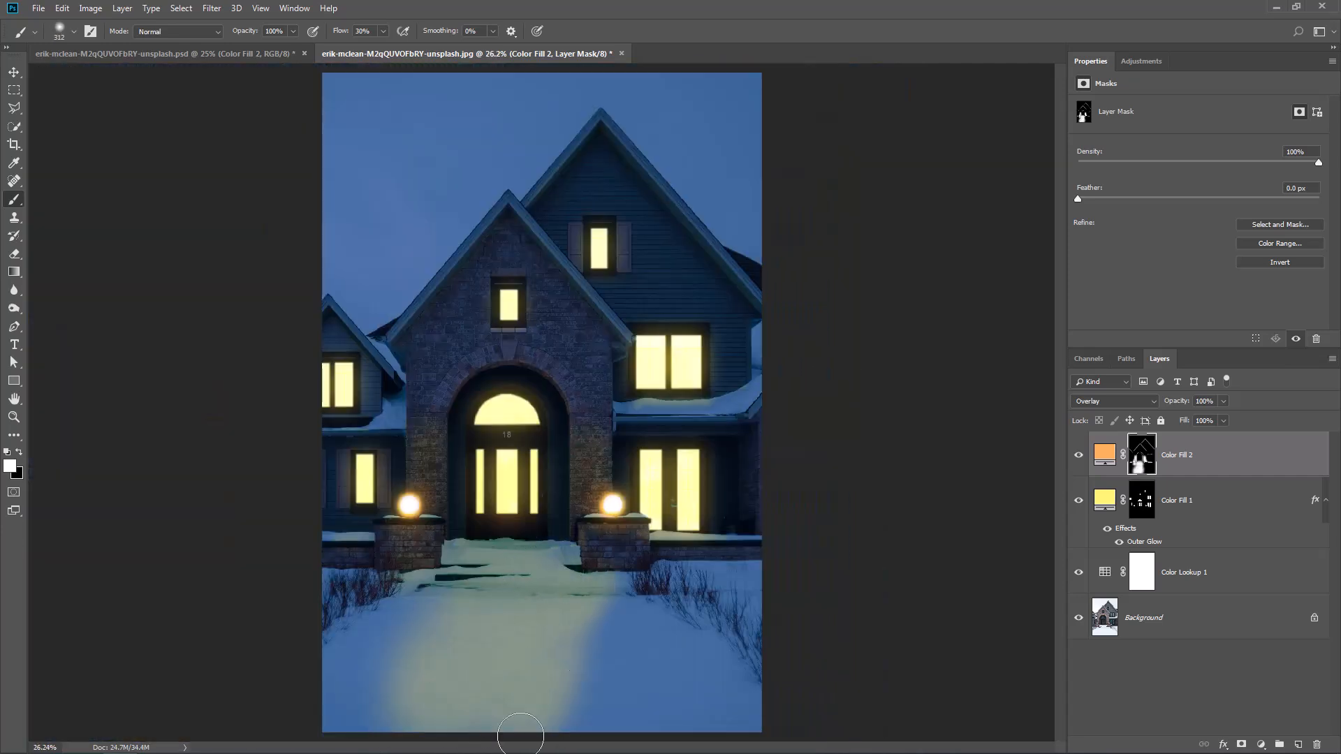
pyautogui.moveTo(414, 583); pyautogui.dragTo(395, 649)
pyautogui.moveTo(589, 686); pyautogui.dragTo(606, 618)
# Fade the light's outer edges on the snow with a large black brush, lowering the flow to 14%
pyautogui.press('x')
pyautogui.moveTo(395, 638); pyautogui.dragTo(508, 637)
pyautogui.moveTo(447, 742); pyautogui.dragTo(631, 716)
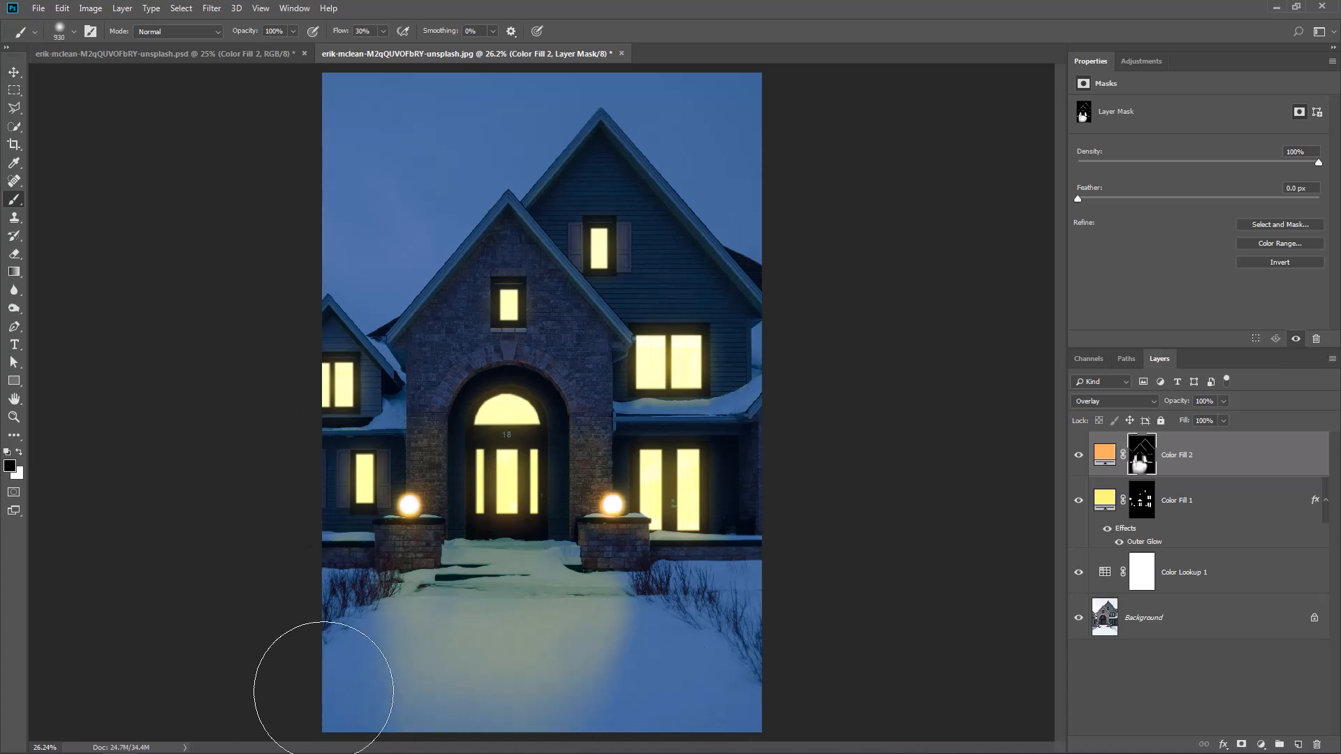
pyautogui.moveTo(341, 31); pyautogui.dragTo(317, 33)
pyautogui.moveTo(454, 701)
pyautogui.mouseDown()
pyautogui.moveTo(648, 661)
pyautogui.moveTo(635, 691)
pyautogui.mouseUp()
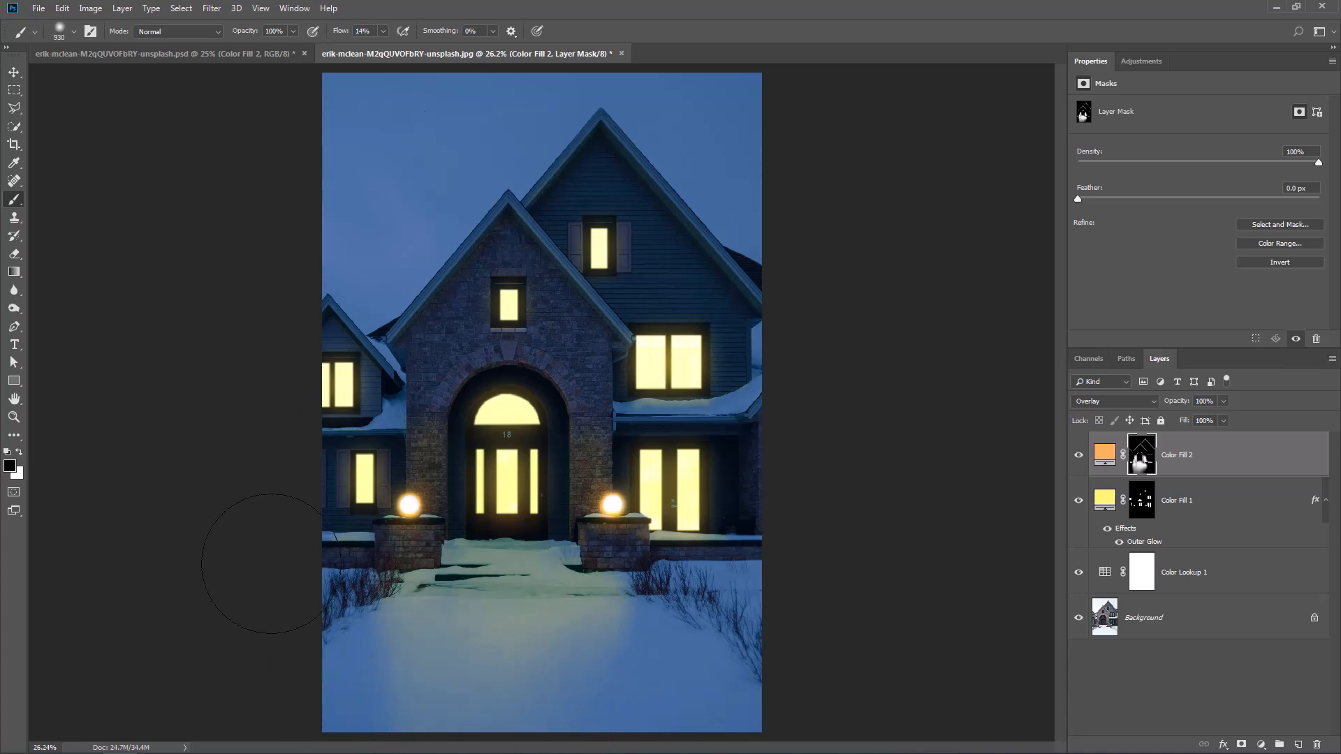
# Toggle the visibility of the layers above the Background to compare the night scene with the original photo
pyautogui.moveTo(1077, 460); pyautogui.dragTo(1079, 574)
pyautogui.keyDown('alt'); pyautogui.click(1079, 617); pyautogui.keyUp('alt')
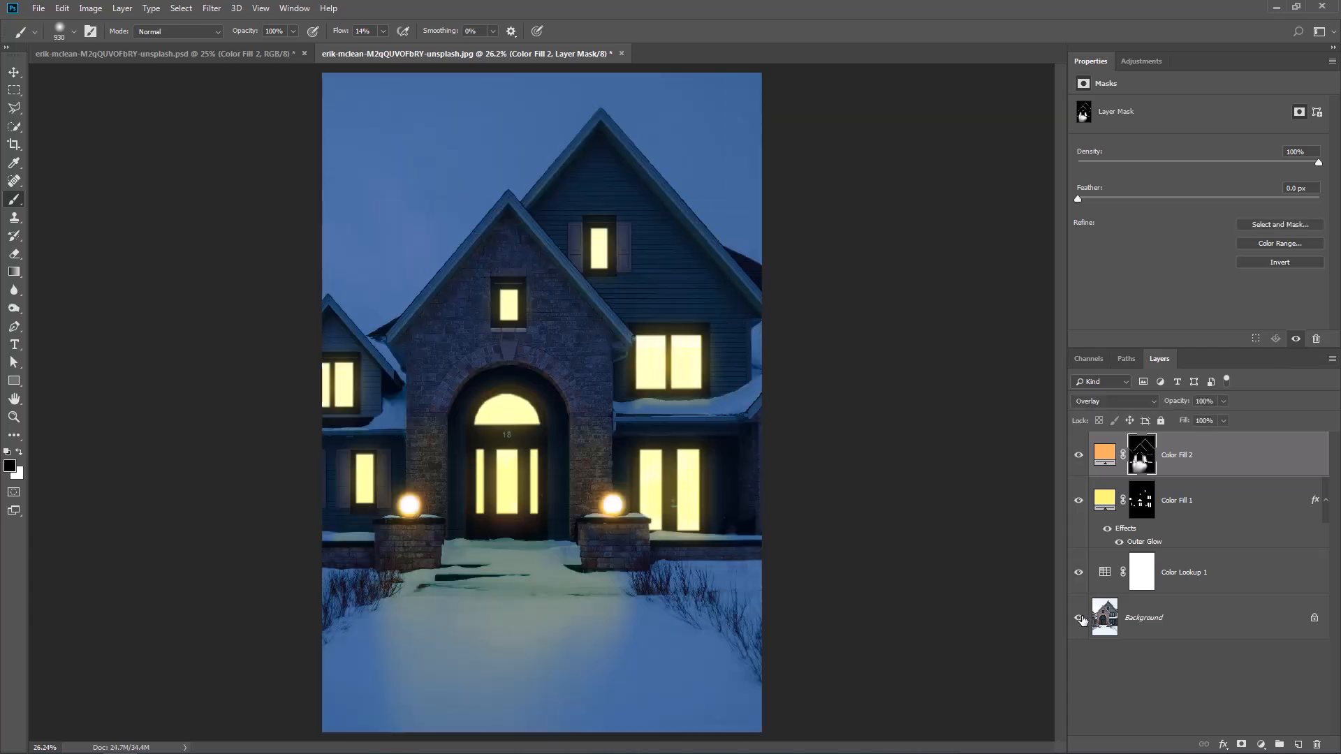